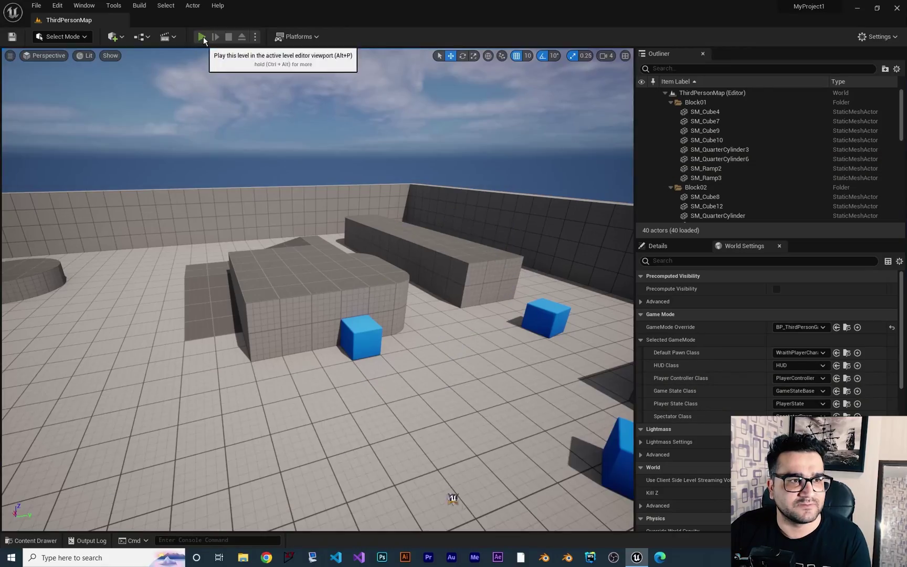
# Step: Play-test the level by running, jumping and aiming with the Wraith character, and stop the play session
pyautogui.press('w')
pyautogui.press('a')
pyautogui.press('space')
pyautogui.press('d')
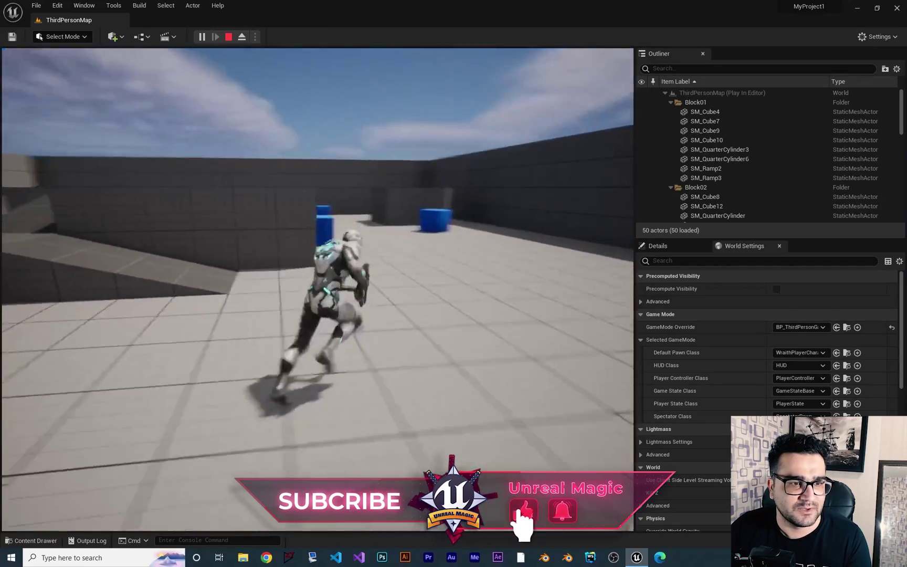
pyautogui.press('w')
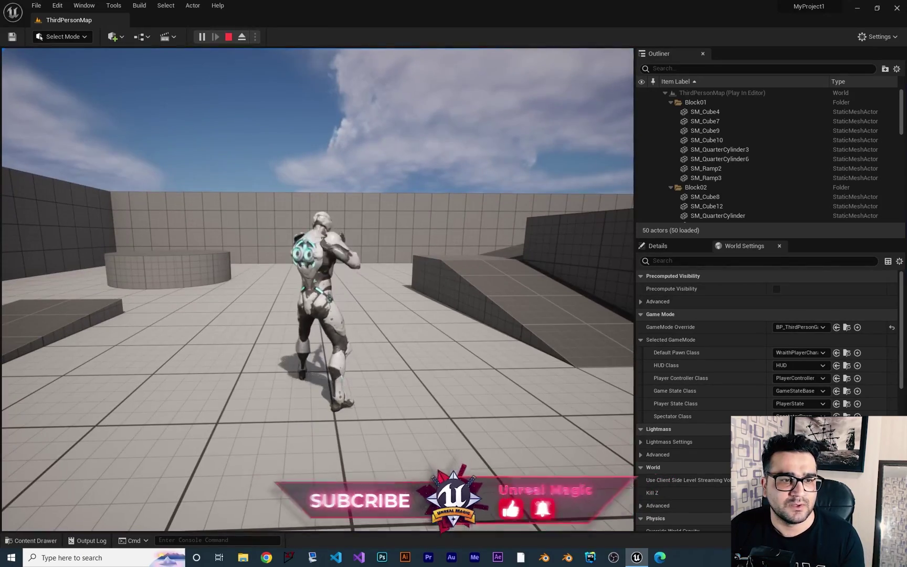
pyautogui.rightClick(318, 290)
pyautogui.press('w')
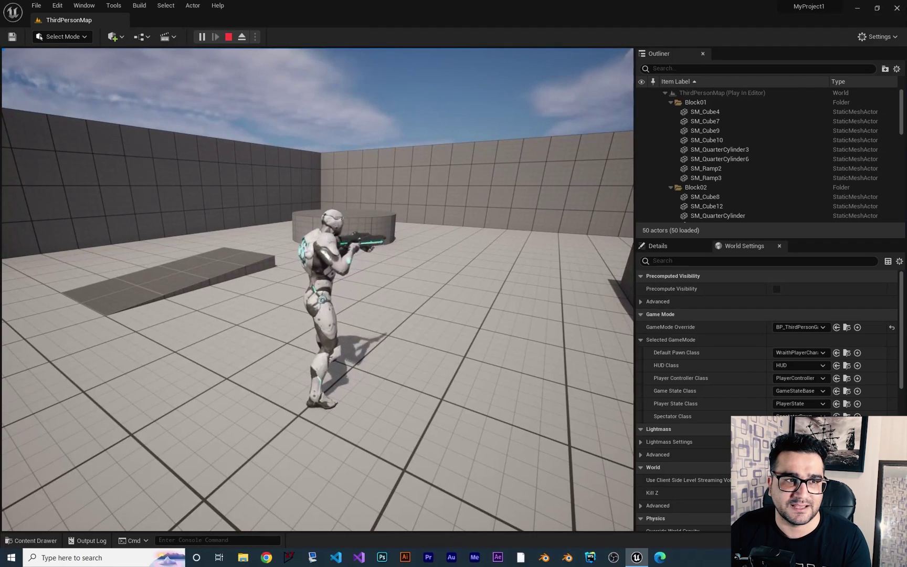
pyautogui.press('Escape')
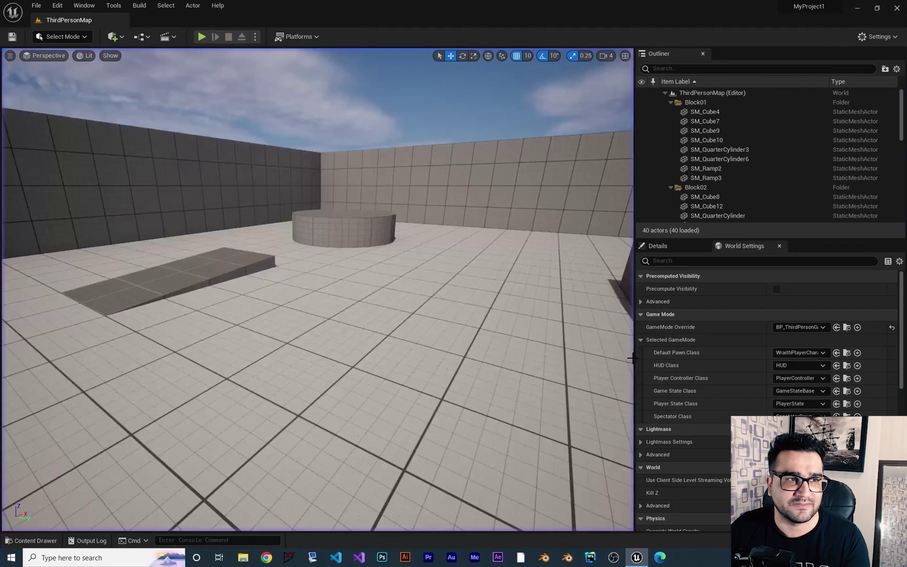
# Step: Browse the project content to the Wraith hero's Animations folder inside ParagonWraith
pyautogui.click(23, 542)
pyautogui.click(54, 440)
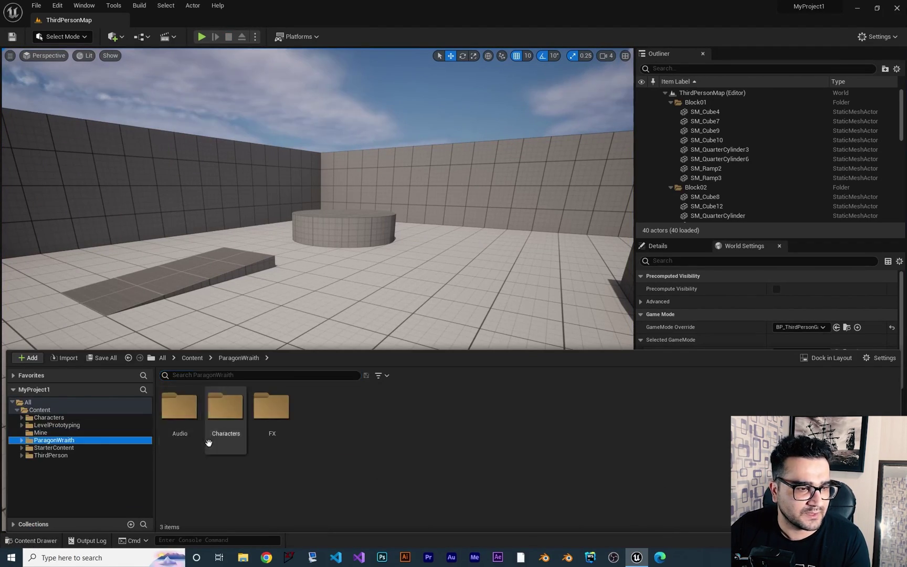
pyautogui.doubleClick(231, 412)
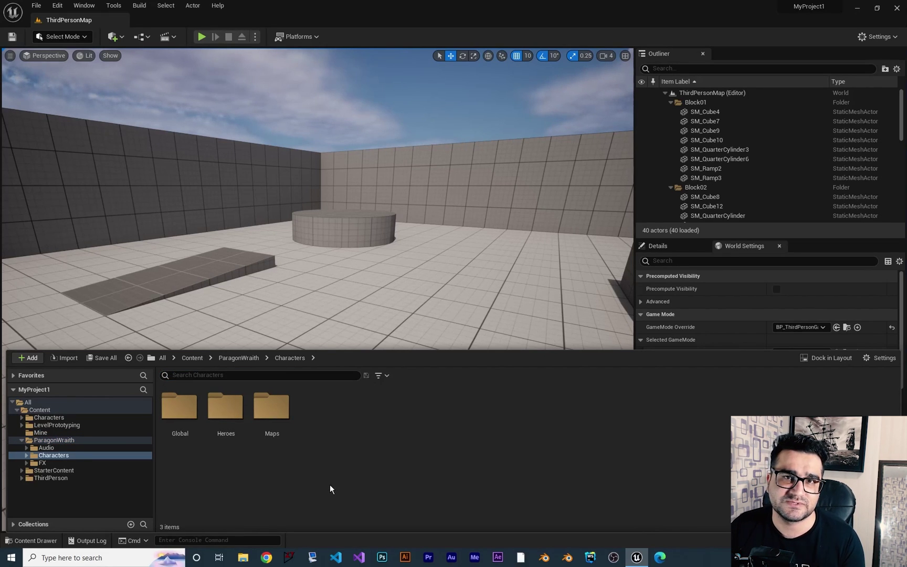
pyautogui.doubleClick(226, 407)
pyautogui.doubleClick(174, 412)
pyautogui.doubleClick(174, 409)
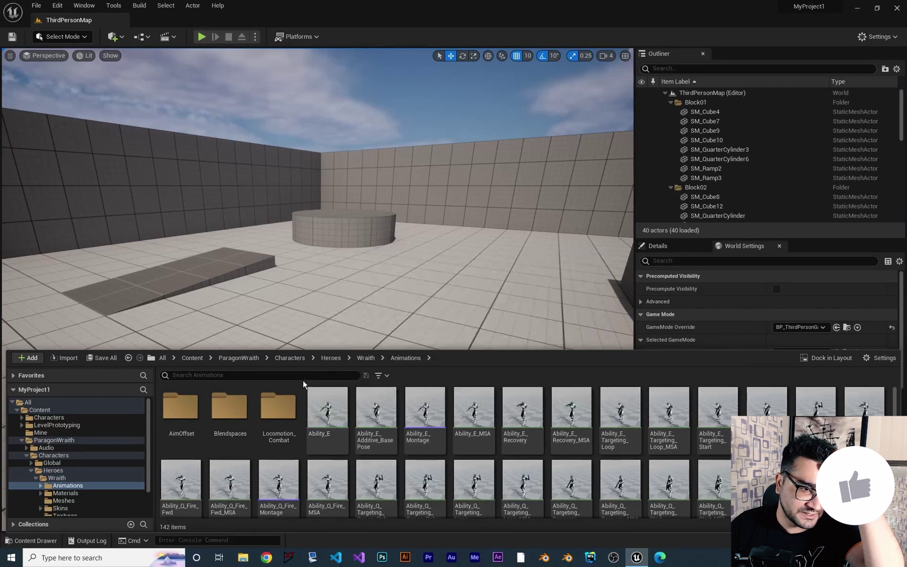
# Step: Search the Wraith animations for AO and preview the Idle_AO_CC_Combat pose from the front
pyautogui.moveTo(342, 409)
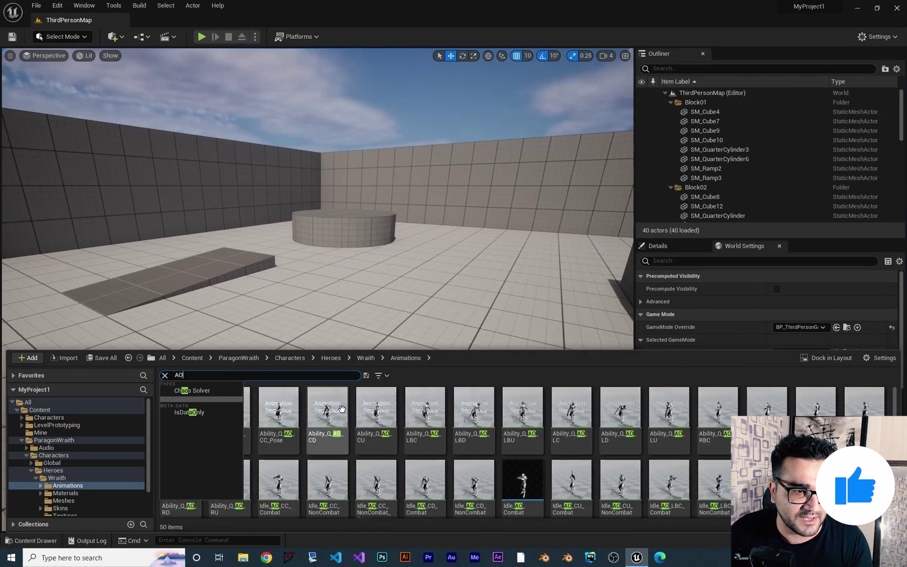
pyautogui.click(327, 407)
pyautogui.click(193, 403)
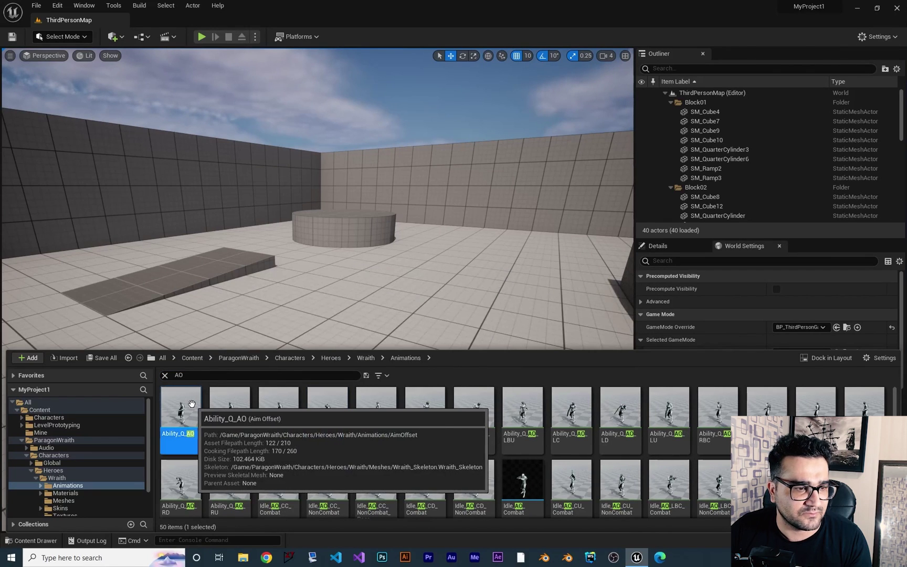
pyautogui.doubleClick(193, 404)
pyautogui.click(666, 460)
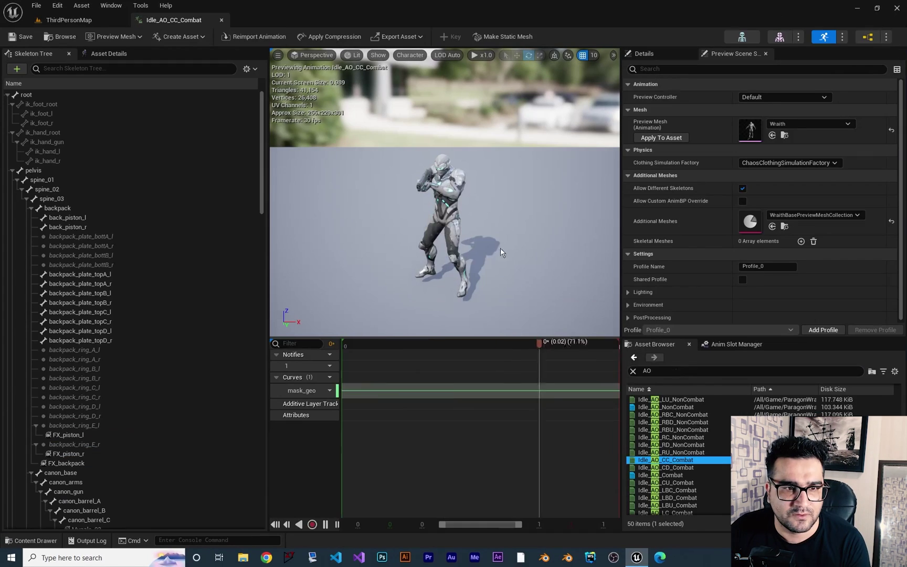
pyautogui.moveTo(443, 230); pyautogui.dragTo(415, 219)
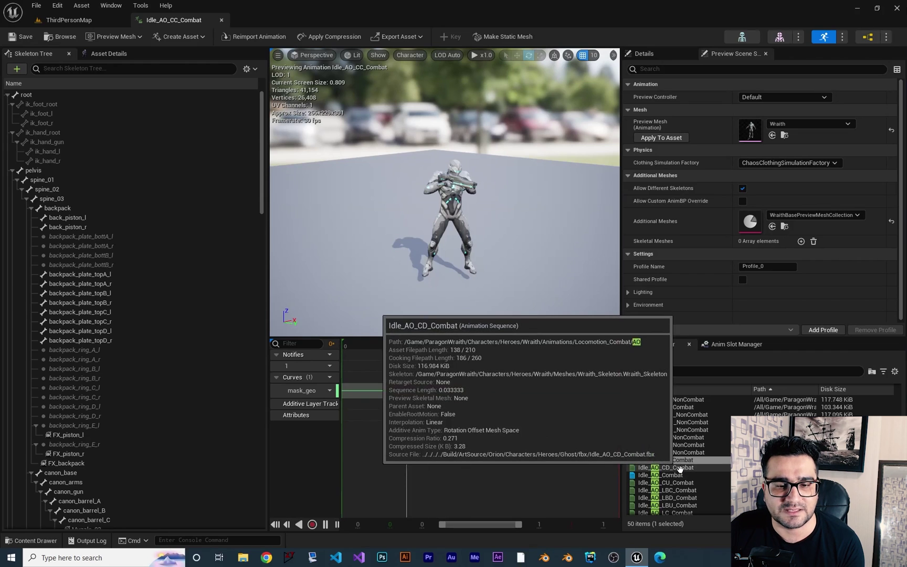
# Step: Preview the Idle_AO_CD_Combat animation and examine the character's downward aiming pose up close
pyautogui.click(680, 468)
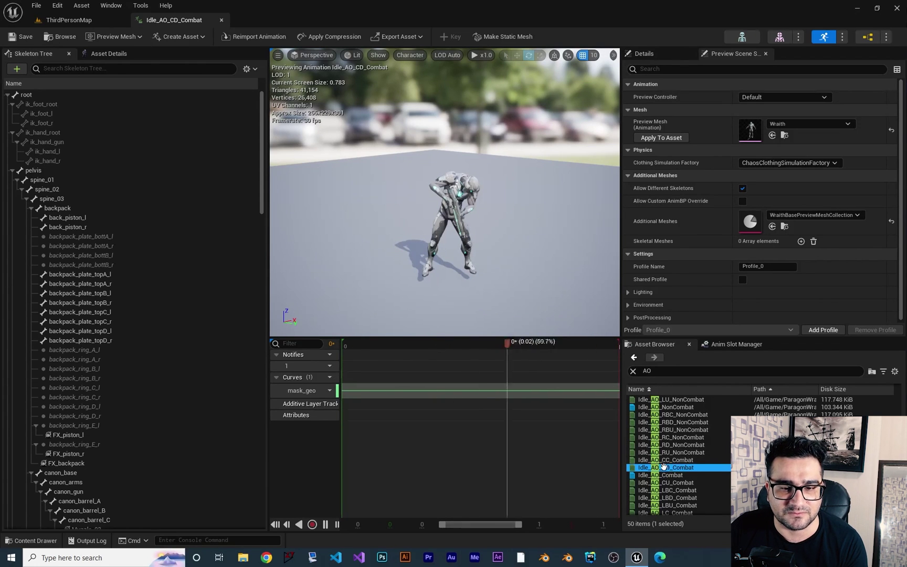
pyautogui.moveTo(487, 261); pyautogui.dragTo(529, 289, button='right')
pyautogui.press('w')
pyautogui.press('s')
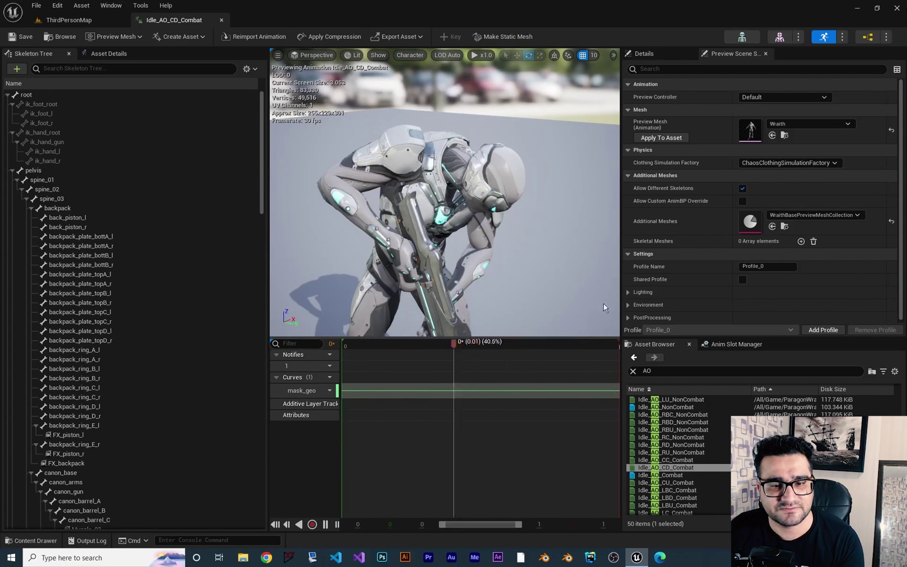
# Step: Preview the Idle_AO_LD_Combat animation and examine its aiming pose from close up and from further away
pyautogui.scroll(-1, 692, 489)
pyautogui.scroll(-1, 691, 489)
pyautogui.click(685, 490)
pyautogui.doubleClick(685, 490)
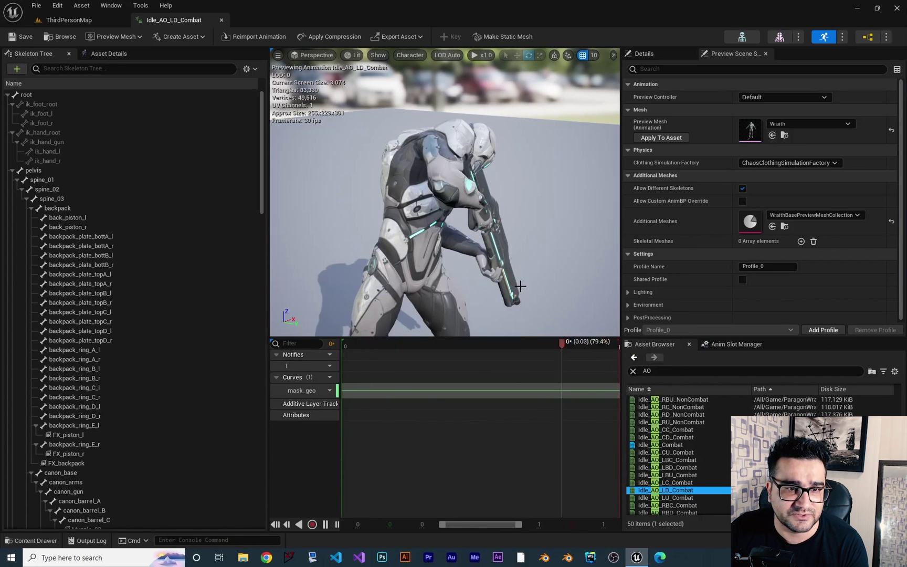
pyautogui.scroll(-8, 507, 253)
pyautogui.keyDown('alt'); pyautogui.moveTo(473, 252); pyautogui.dragTo(507, 253); pyautogui.keyUp('alt')
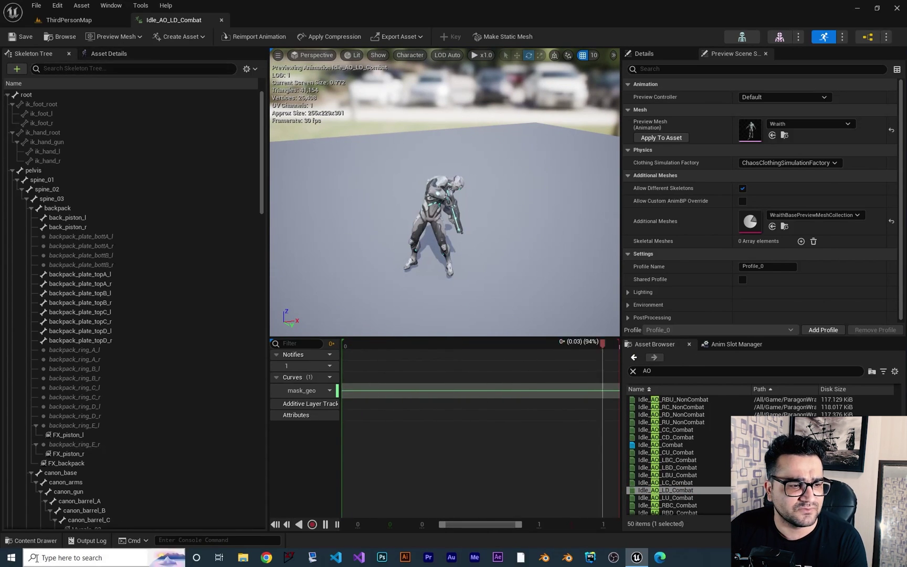
# Step: Create an Aim Offset asset in the Mine folder using Wraith_Skeleton
pyautogui.click(32, 541)
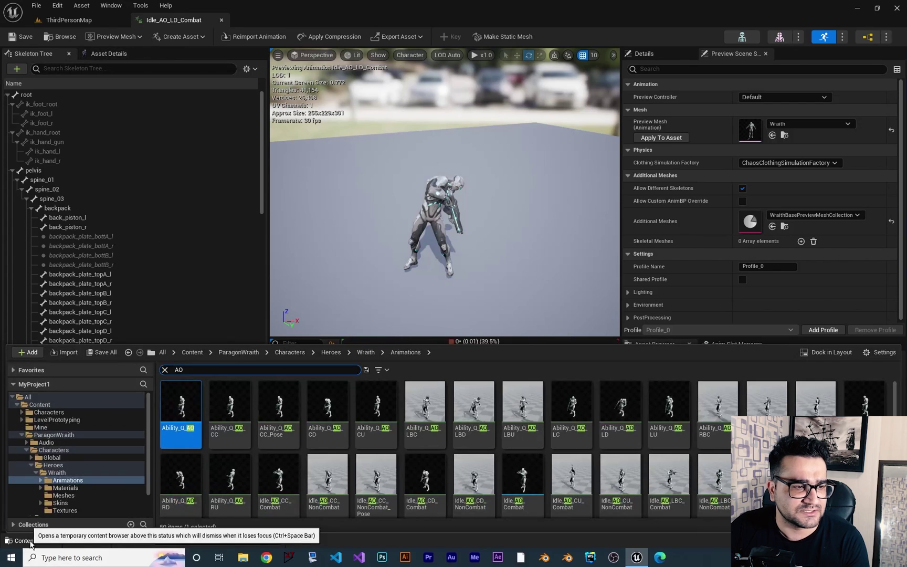
pyautogui.click(40, 428)
pyautogui.click(164, 370)
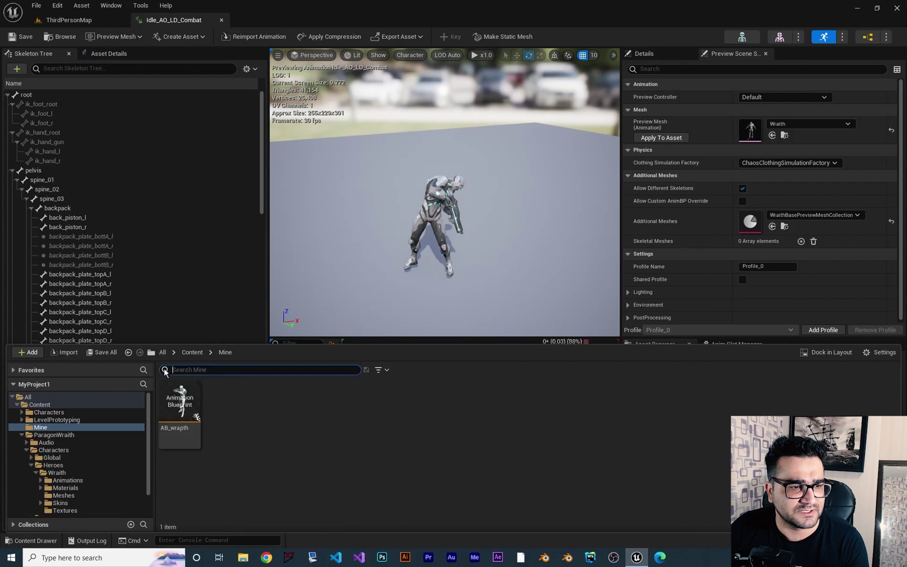
pyautogui.rightClick(344, 478)
pyautogui.moveTo(378, 313)
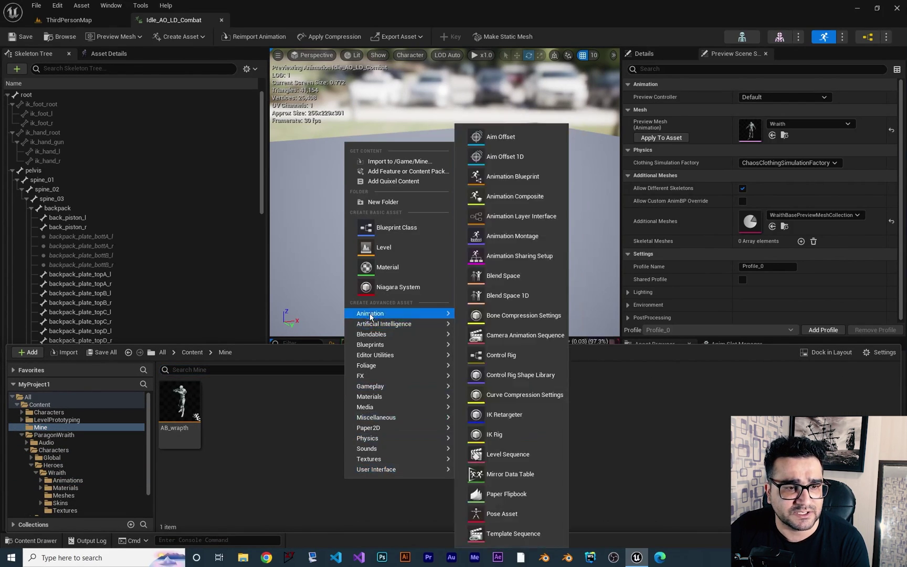
pyautogui.click(505, 137)
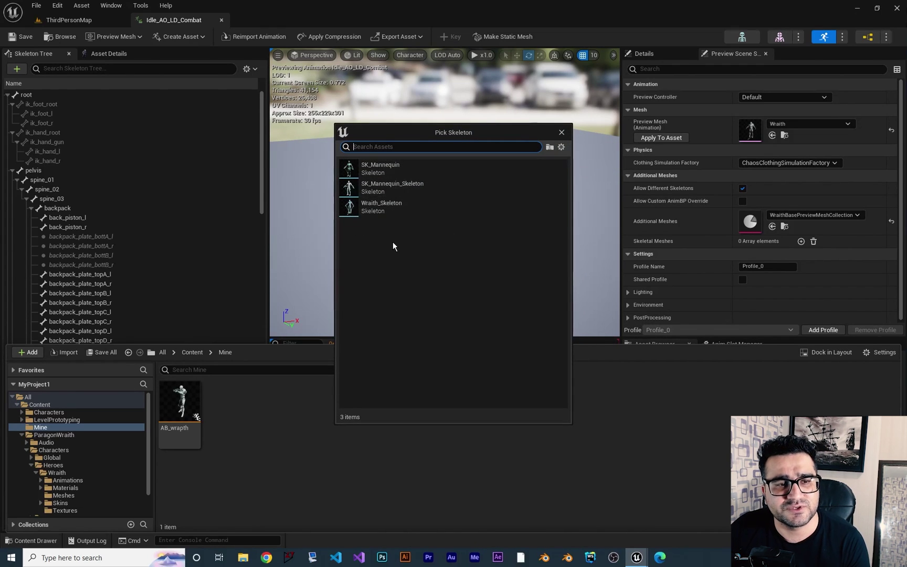
pyautogui.click(390, 207)
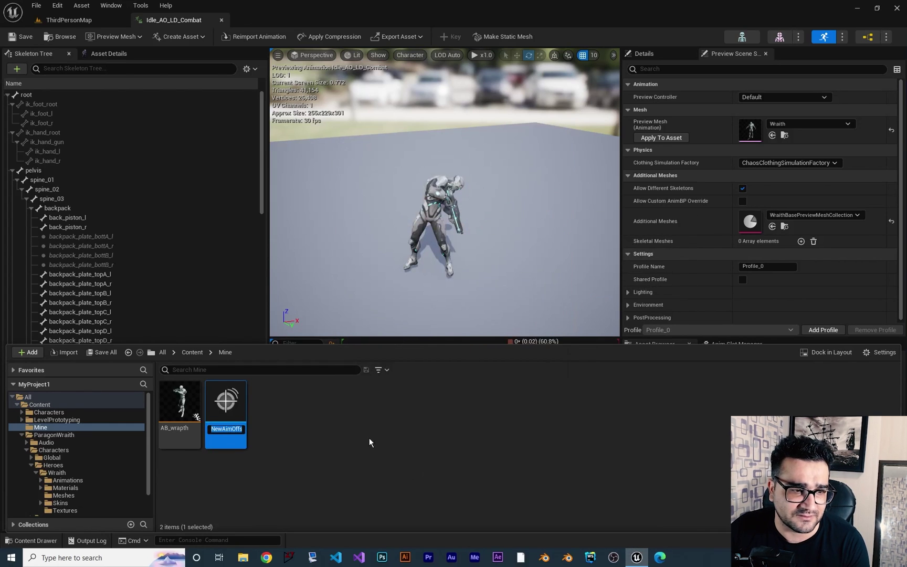
# Step: Name the new aim offset AO_wrath and open it for editing
pyautogui.write('AO_wrat')
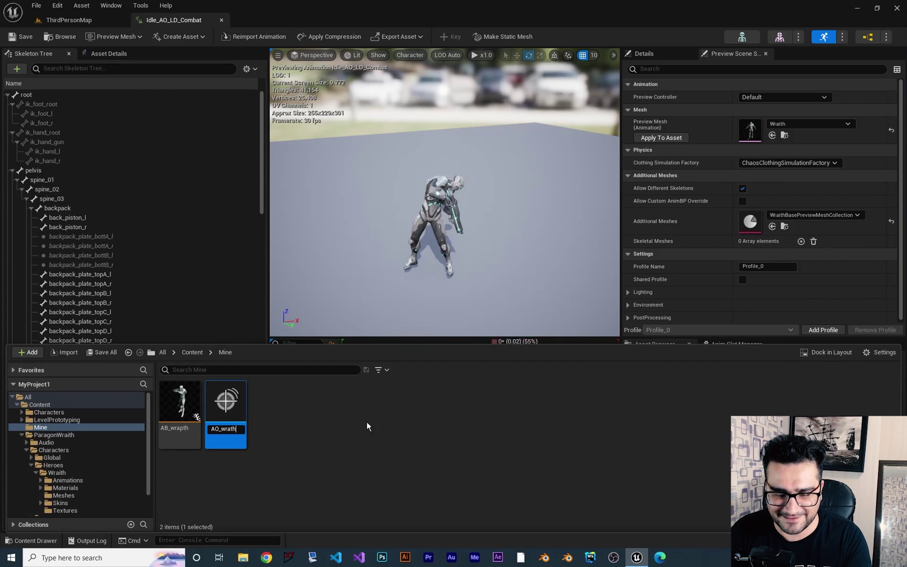
pyautogui.write('h')
pyautogui.press('Return')
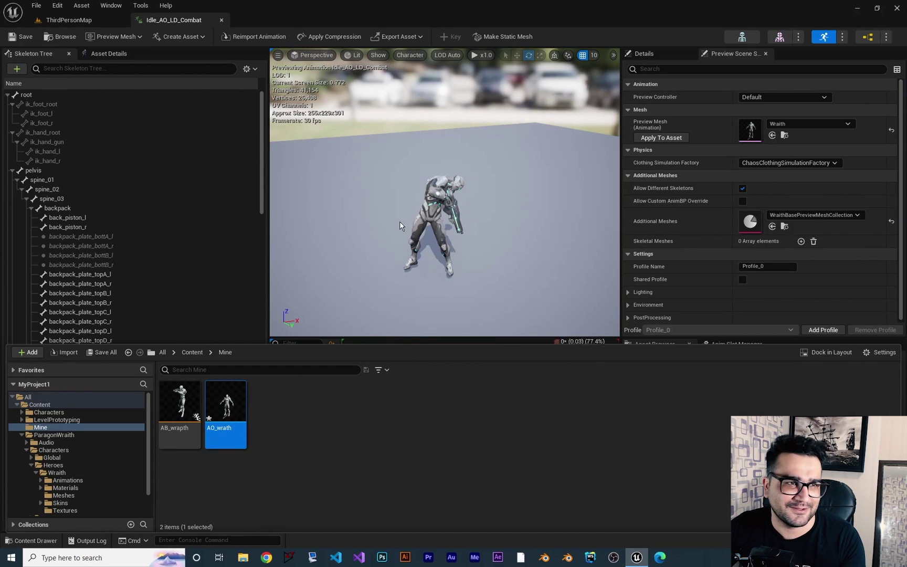
pyautogui.doubleClick(226, 401)
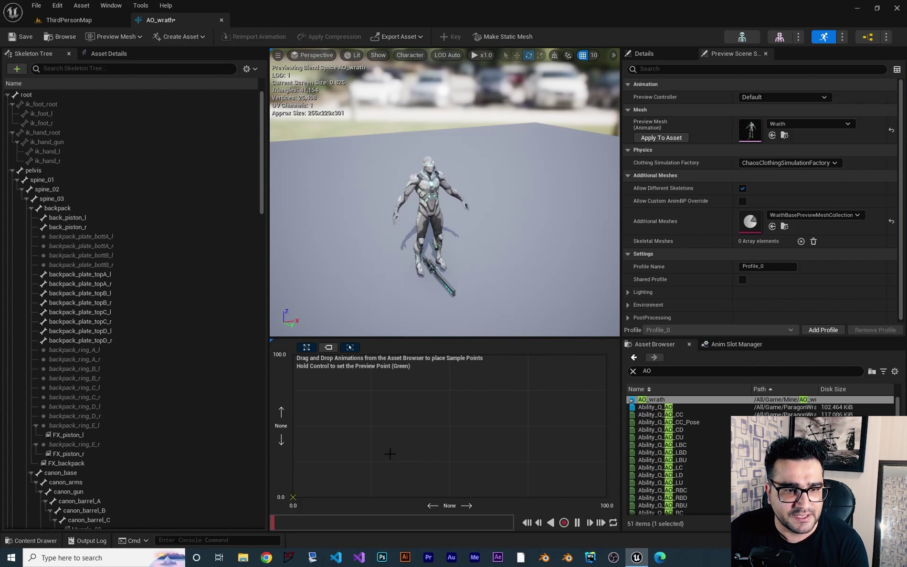
# Step: In the asset details, name the aim offset's horizontal axis Yaw and its vertical axis Pitch
pyautogui.click(106, 54)
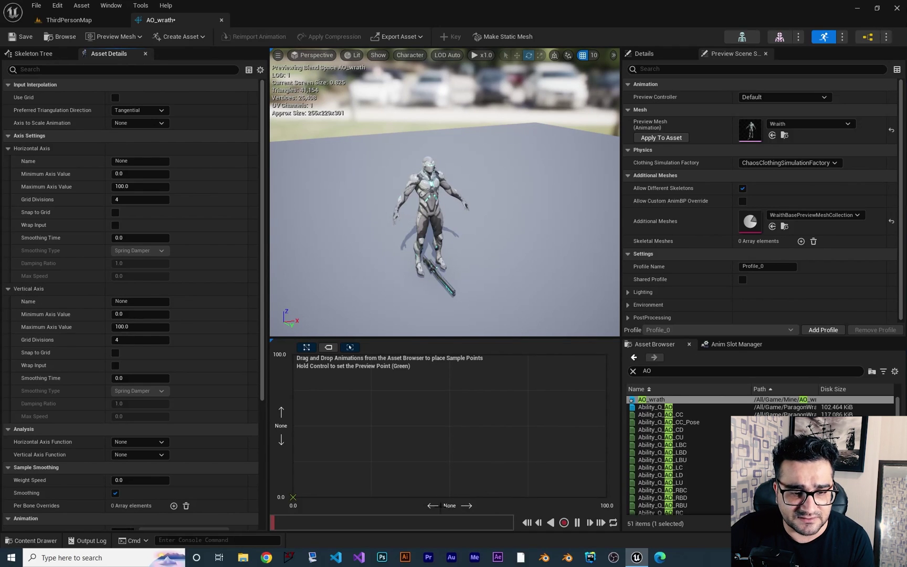
pyautogui.click(142, 161)
pyautogui.write('Yaw')
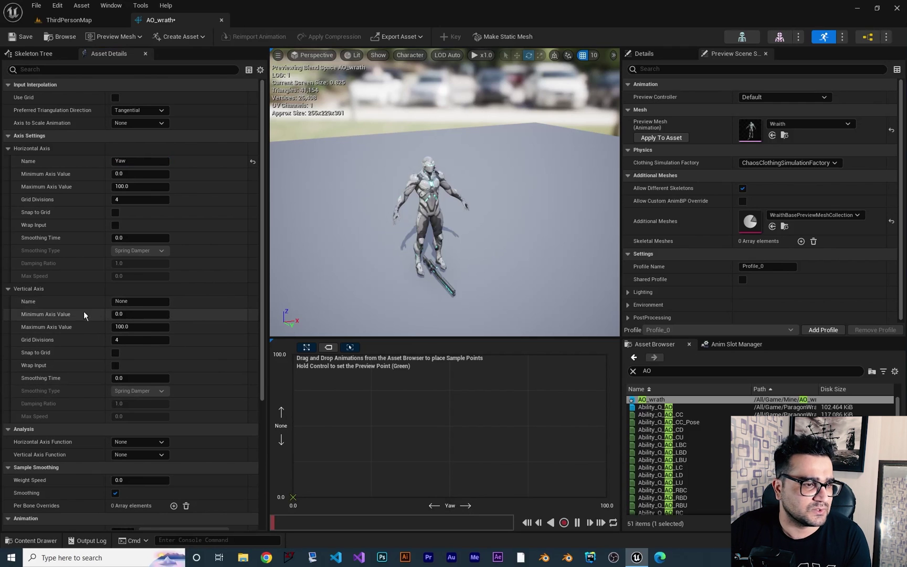
pyautogui.write('Pitch')
pyautogui.press('Return')
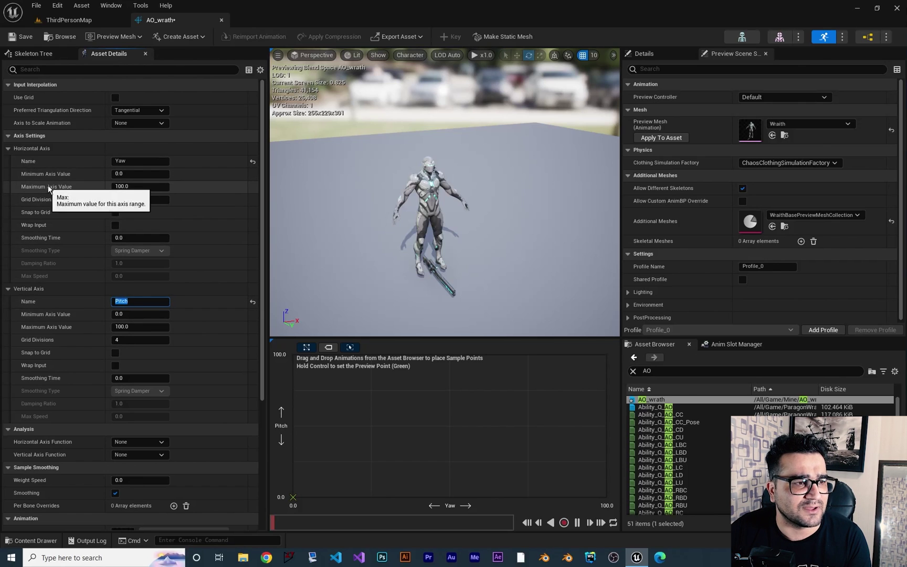
# Step: Set the horizontal Yaw axis range to a minimum of -90 and a maximum of 90
pyautogui.write('-90')
pyautogui.press('Tab')
pyautogui.write('90')
pyautogui.press('Return')
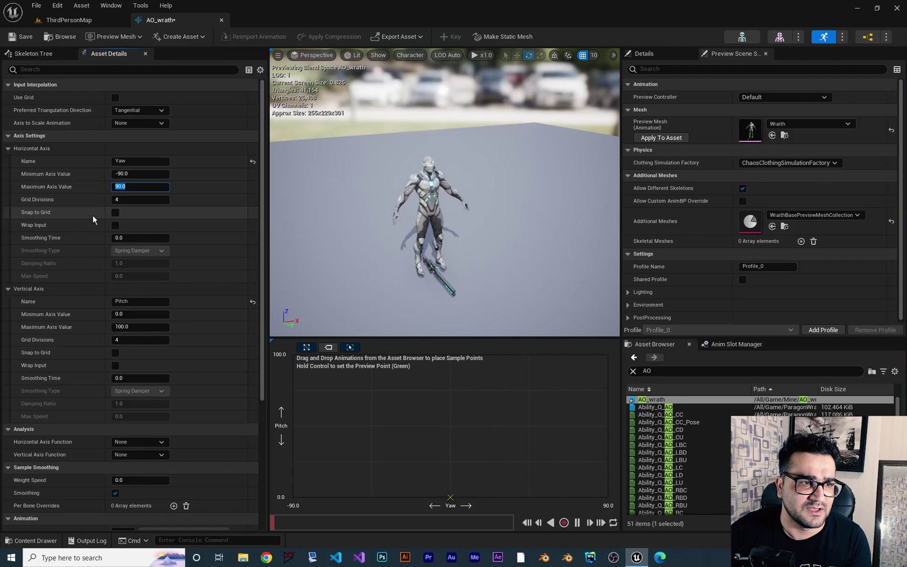
# Step: Set the vertical Pitch axis range to a minimum of -90 and a maximum of 90
pyautogui.click(142, 314)
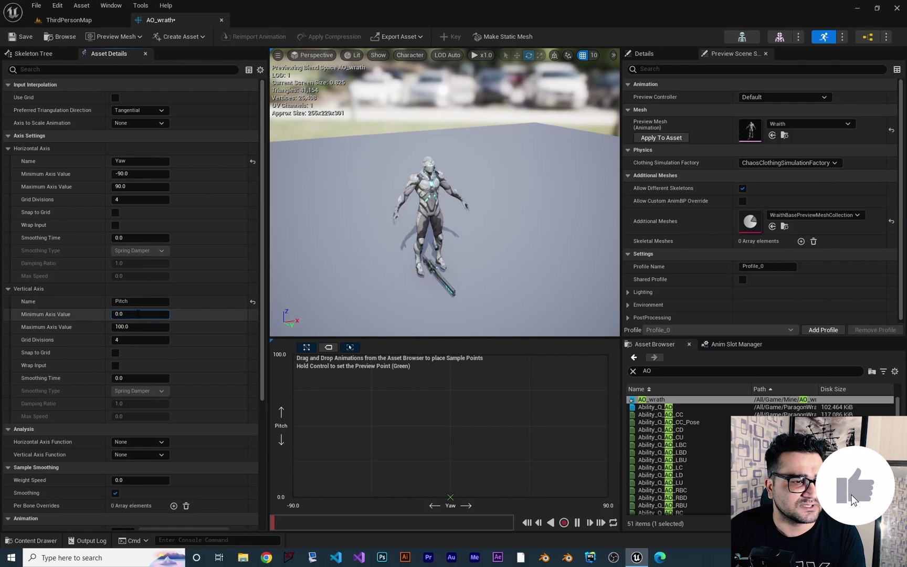
pyautogui.write('-90')
pyautogui.press('Return')
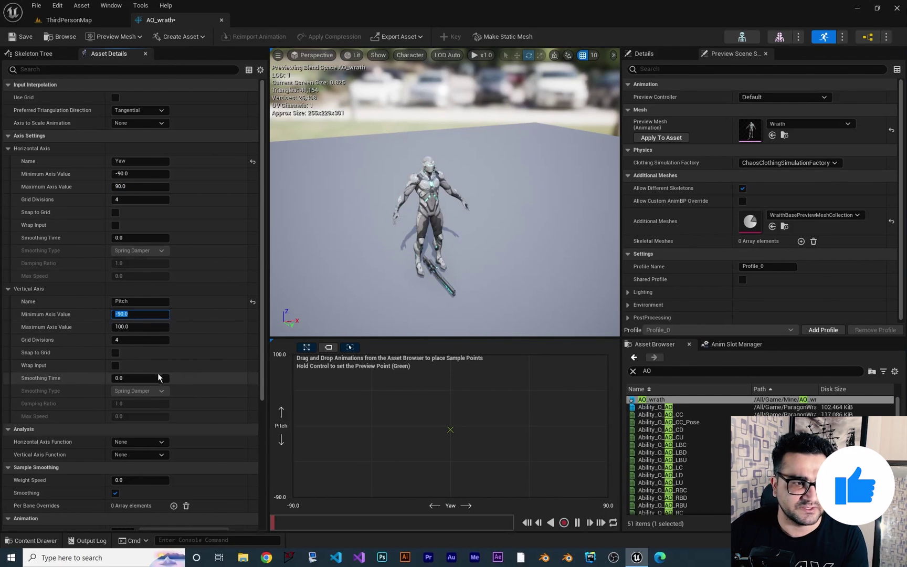
pyautogui.click(140, 327)
pyautogui.write('90')
pyautogui.press('Return')
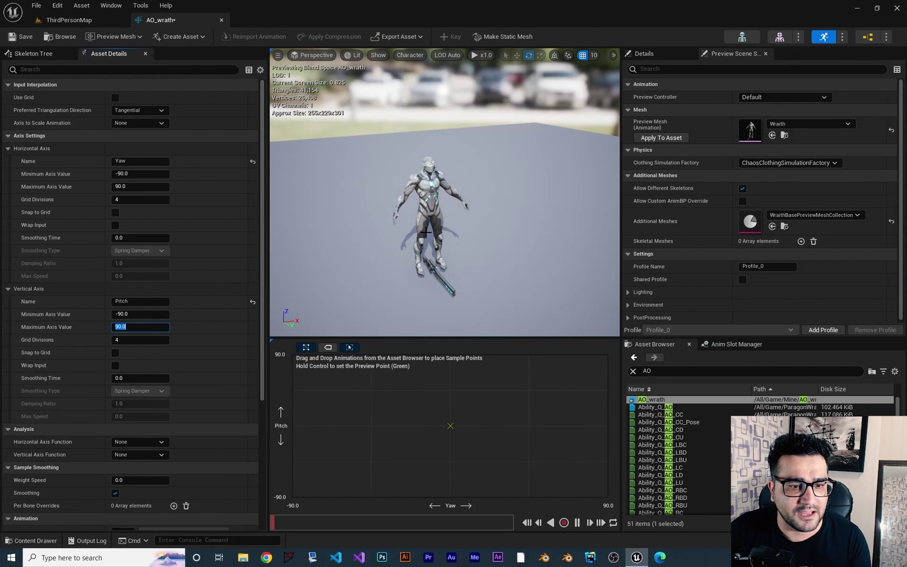
# Step: Place the Idle_AO_CC_Combat pose near the centre of the aim offset grid, at about Yaw 0 and Pitch 0
pyautogui.click(661, 370)
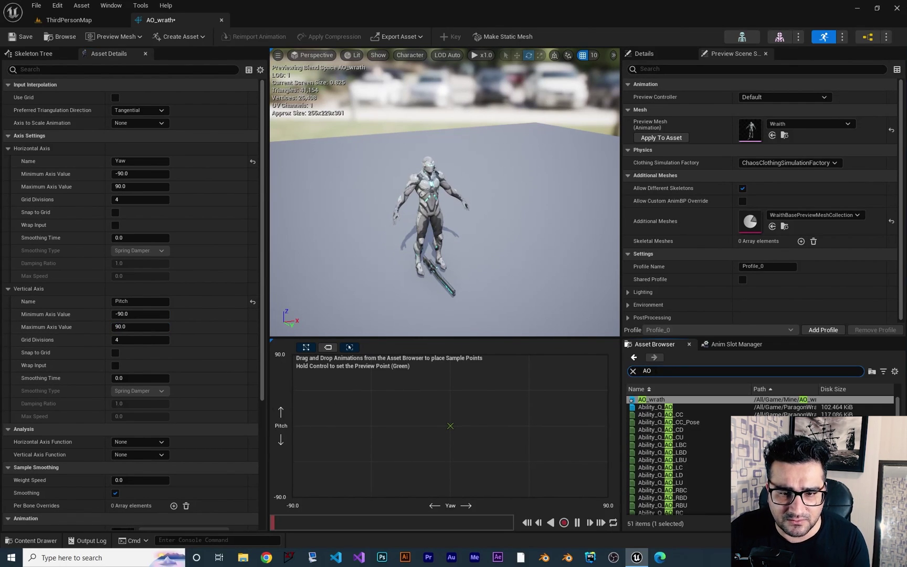
pyautogui.scroll(-10, 704, 481)
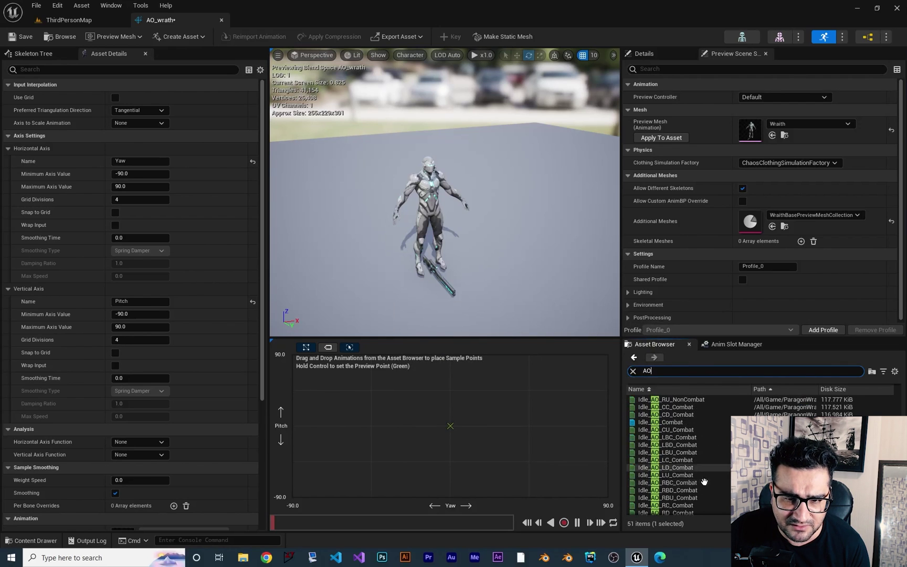
pyautogui.scroll(-2, 705, 481)
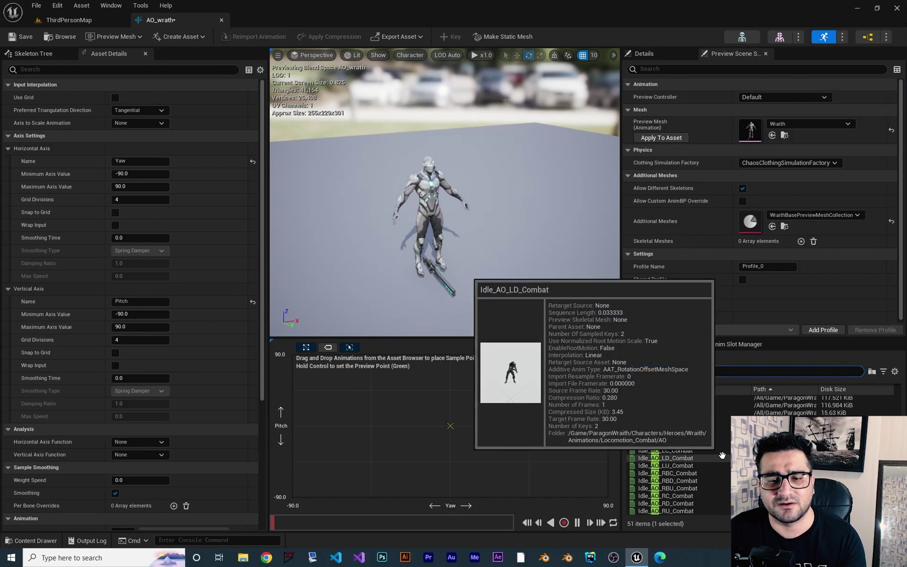
pyautogui.moveTo(721, 421)
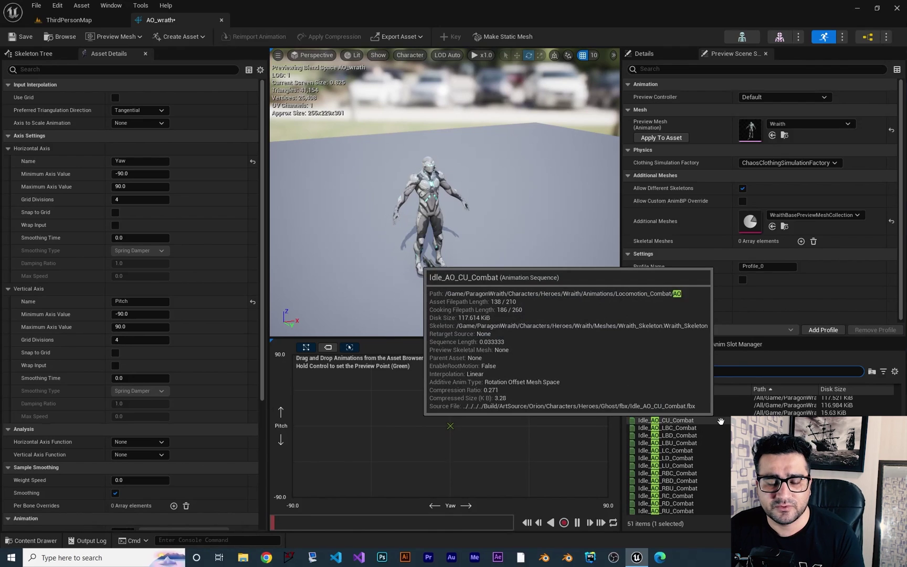
pyautogui.scroll(3, 719, 472)
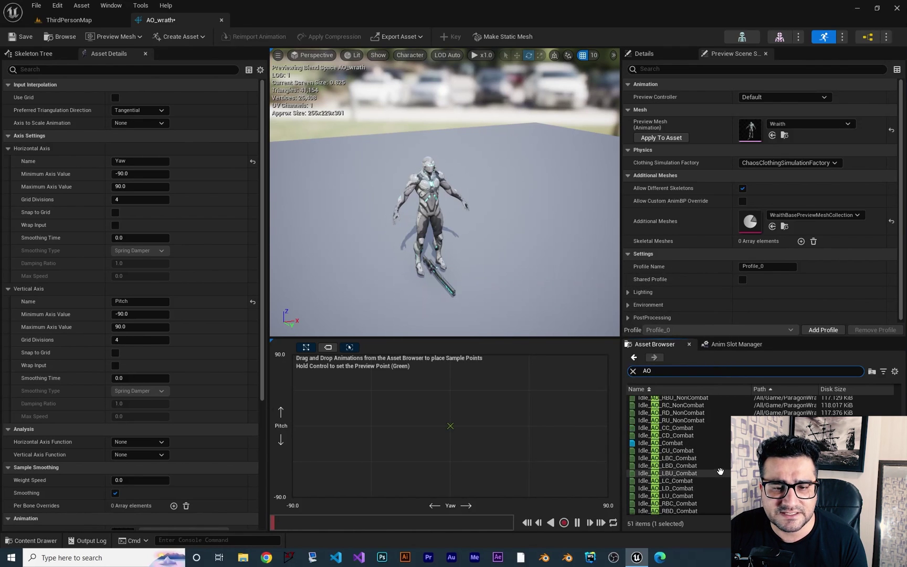
pyautogui.moveTo(657, 429)
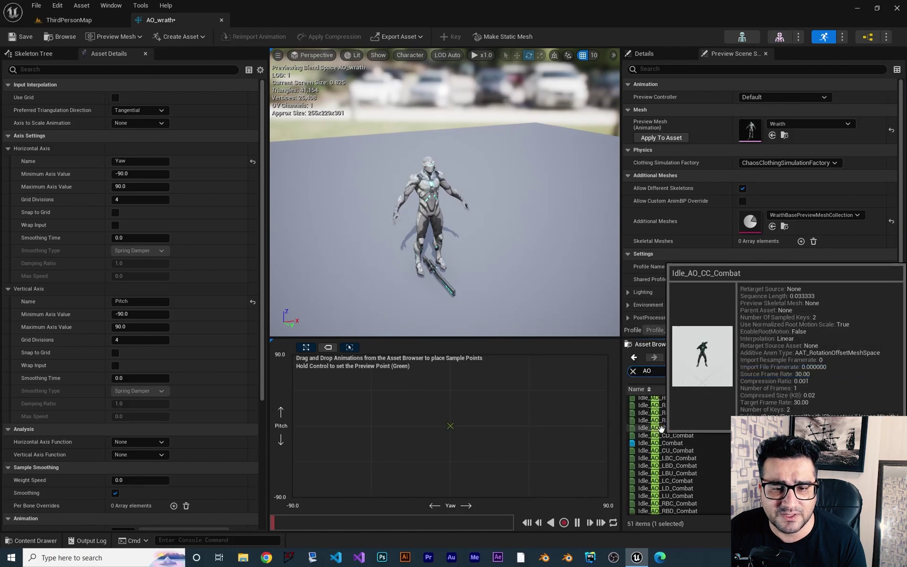
pyautogui.moveTo(657, 429); pyautogui.dragTo(449, 427)
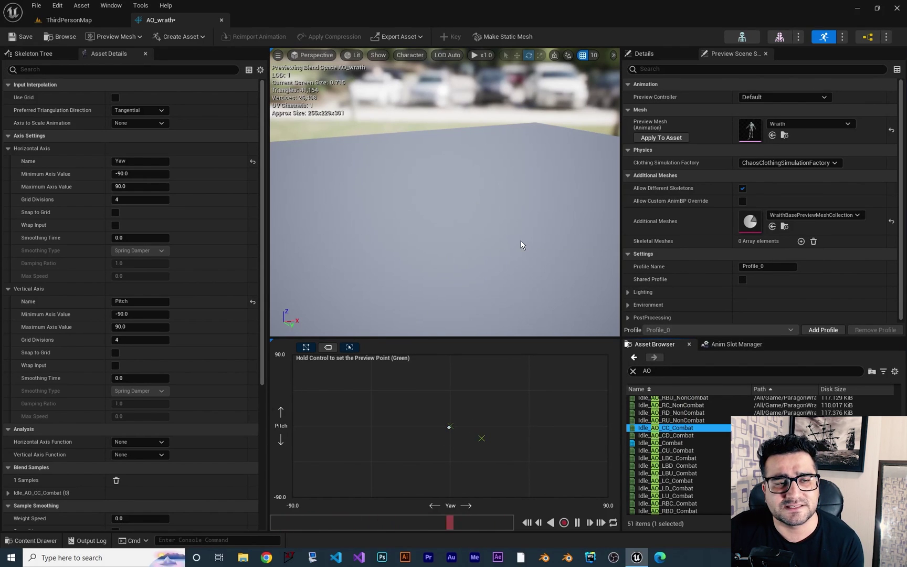
# Step: Set the aim offset's preview base pose to Idle_Combat so the character shows with the centre sample
pyautogui.scroll(-10, 202, 351)
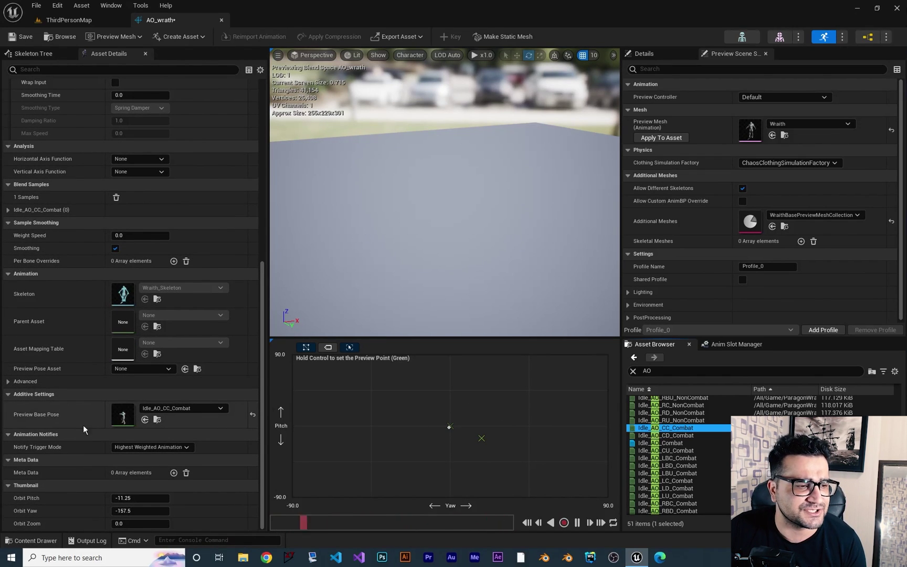
pyautogui.click(209, 409)
pyautogui.write('idle')
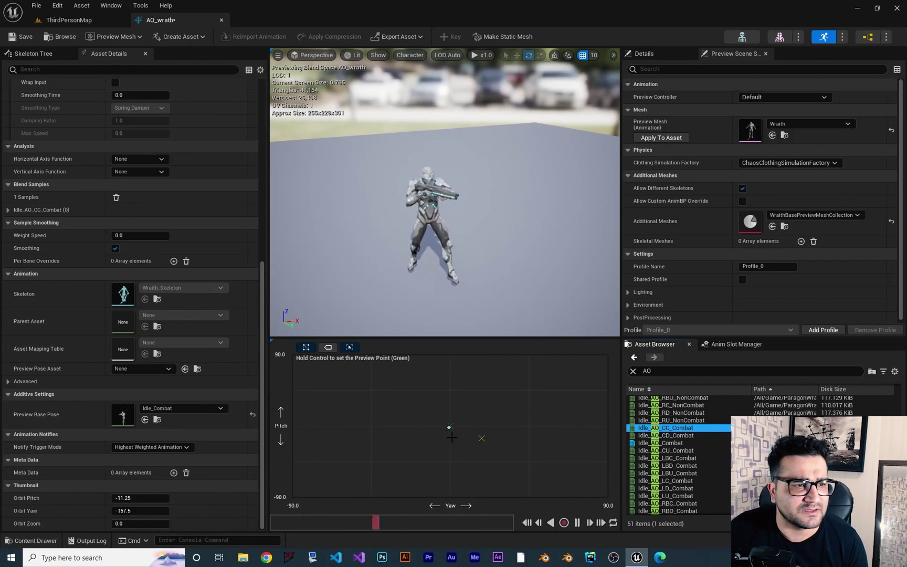
# Step: Enable Snap to Grid for both the horizontal Yaw axis and the vertical Pitch axis
pyautogui.scroll(8, 134, 211)
pyautogui.scroll(2, 117, 197)
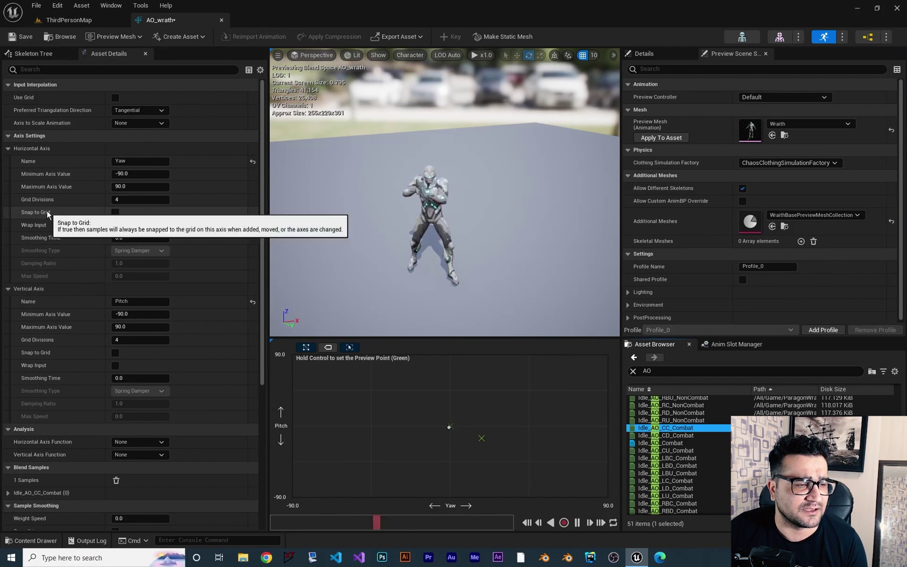
pyautogui.click(115, 212)
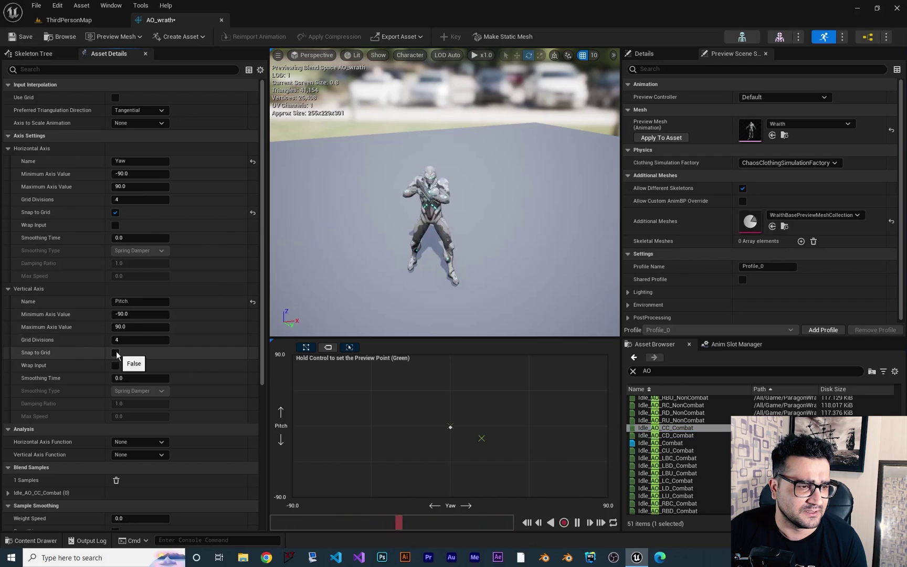
pyautogui.click(115, 352)
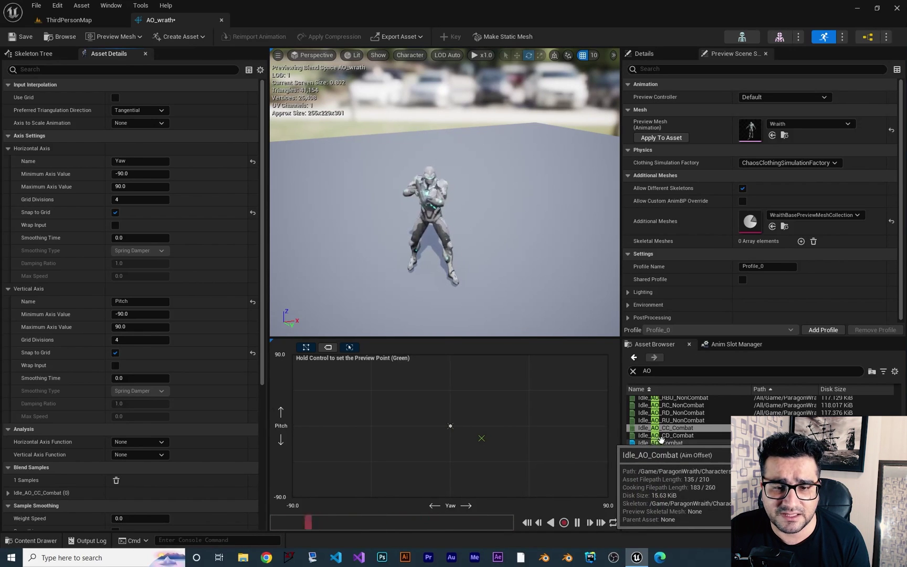
# Step: Add Idle_AO_CD_Combat at Yaw 0, Pitch -90 and Idle_AO_CU_Combat at Yaw 0, Pitch 90 on the grid
pyautogui.moveTo(678, 437)
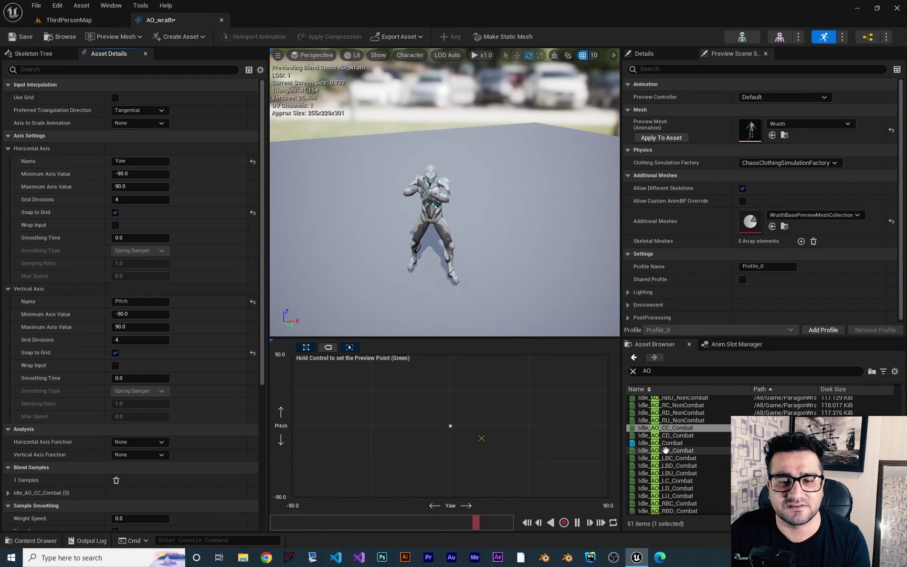
pyautogui.moveTo(670, 435); pyautogui.dragTo(451, 497)
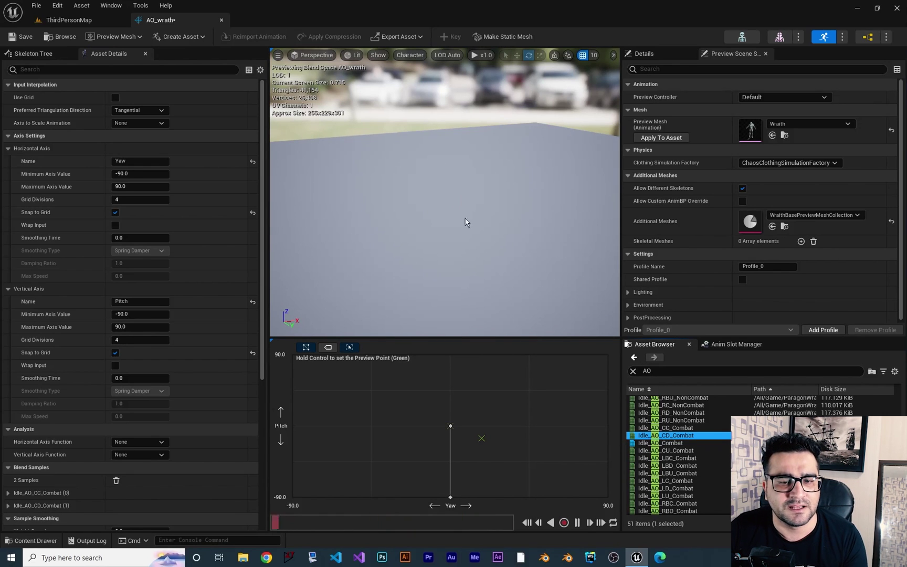
pyautogui.scroll(-3, 96, 489)
pyautogui.scroll(-9, 97, 484)
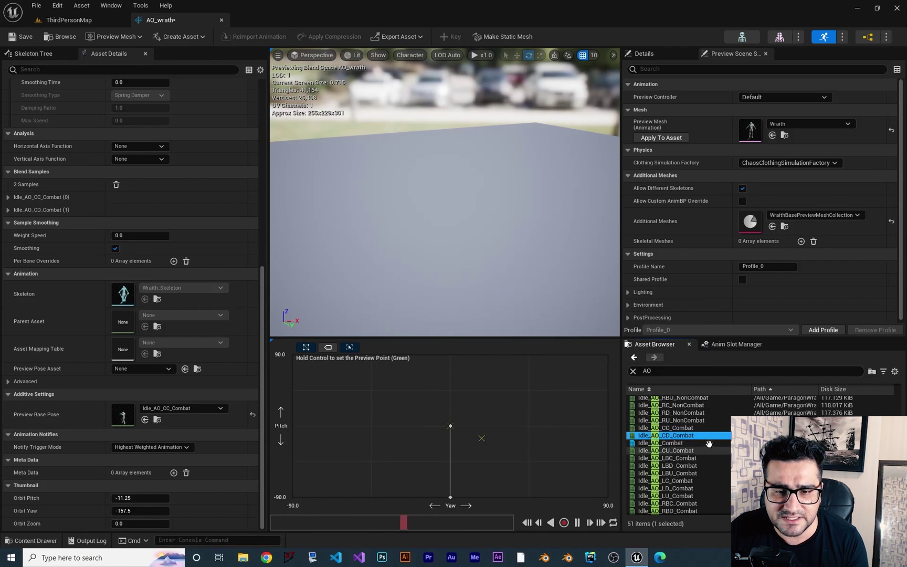
pyautogui.write('_CU')
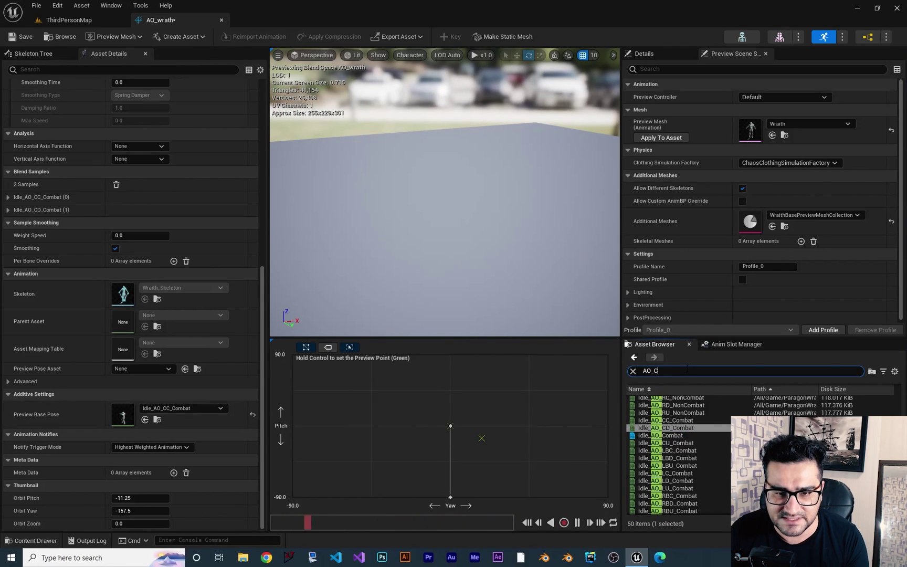
pyautogui.moveTo(680, 400)
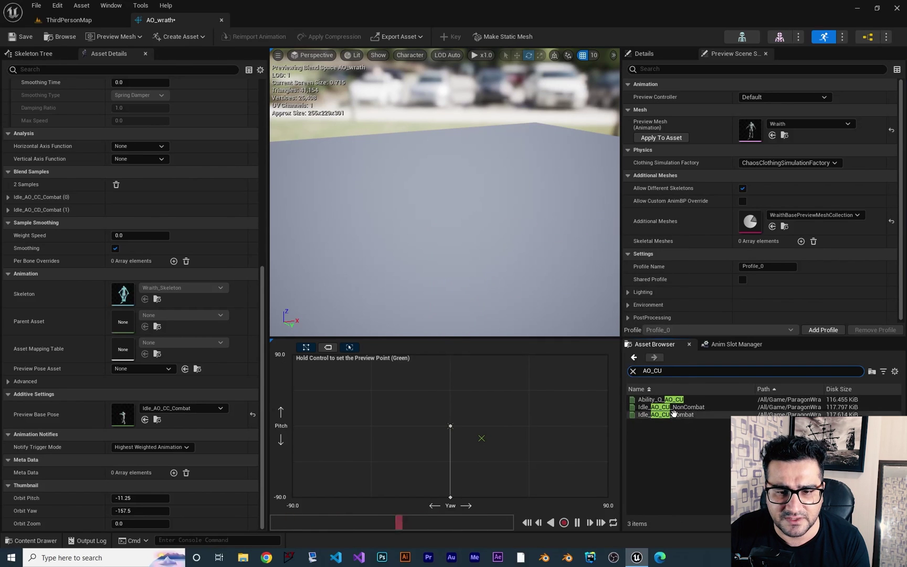
pyautogui.moveTo(666, 414); pyautogui.dragTo(450, 362)
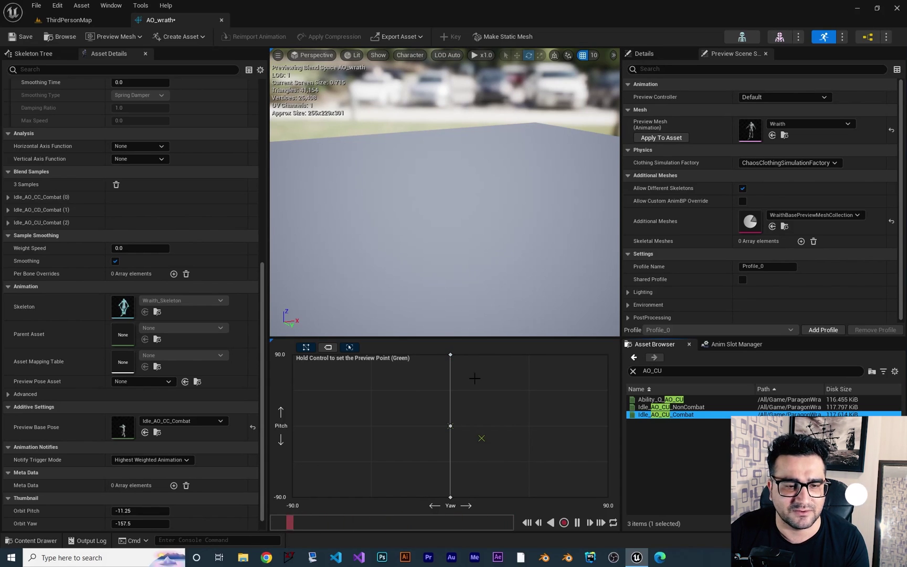
# Step: Change the preview base pose in the additive settings back to Idle_Combat
pyautogui.click(178, 422)
pyautogui.write('idkle')
pyautogui.press('BackSpace')
pyautogui.press('BackSpace')
pyautogui.press('BackSpace')
pyautogui.write('le')
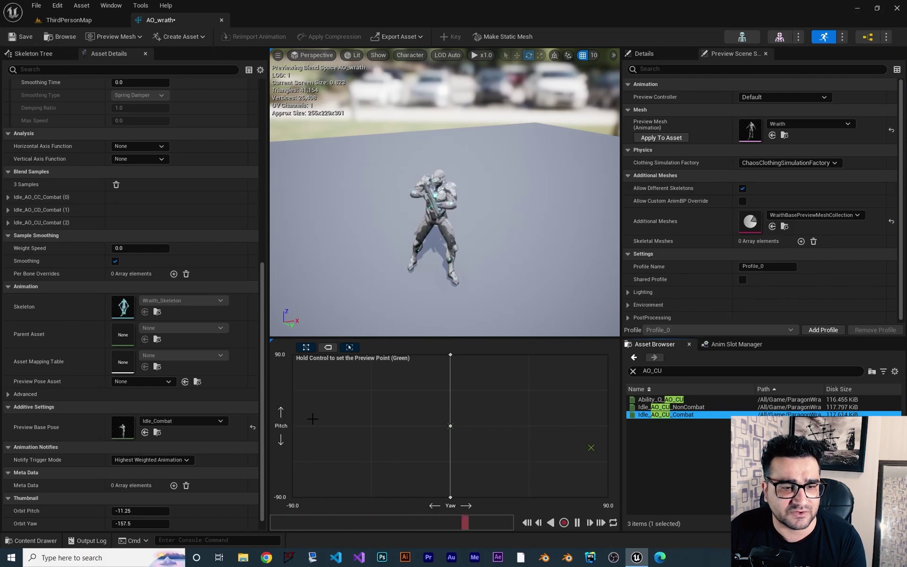
# Step: Add the Combat poses Idle_AO_LC, LD and LU along Yaw -90, at Pitch 0, -90 and 90 respectively
pyautogui.press('BackSpace')
pyautogui.press('BackSpace')
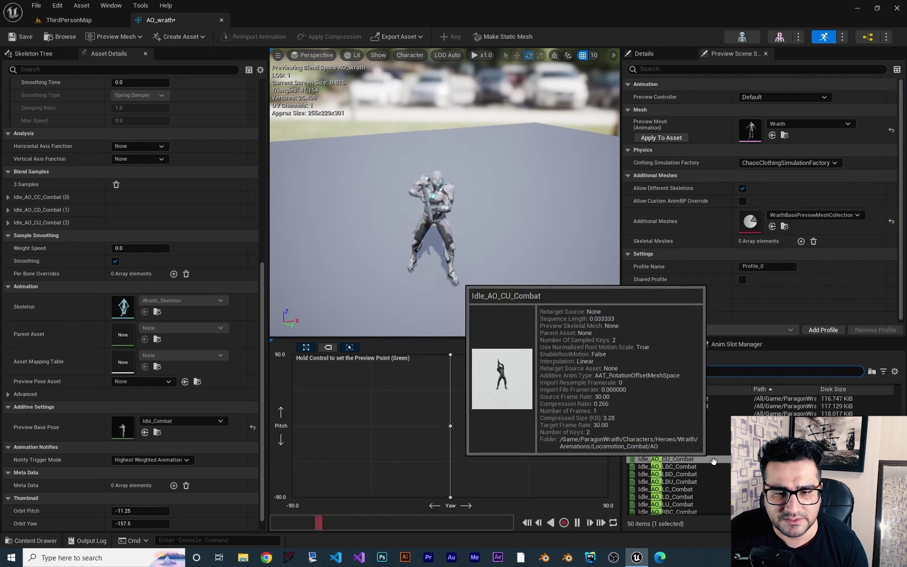
pyautogui.scroll(-2, 682, 457)
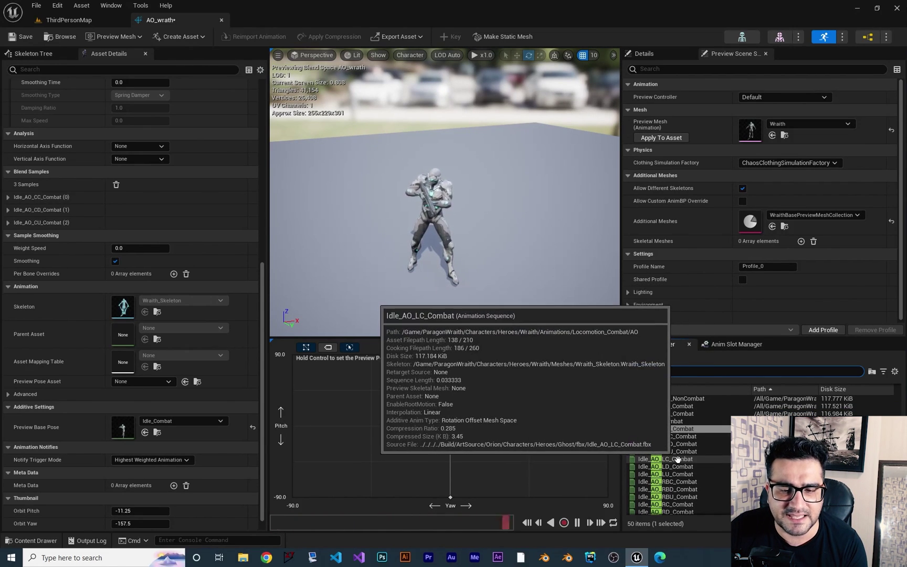
pyautogui.moveTo(677, 460); pyautogui.dragTo(294, 426)
pyautogui.click(683, 466)
pyautogui.moveTo(683, 466); pyautogui.dragTo(293, 496)
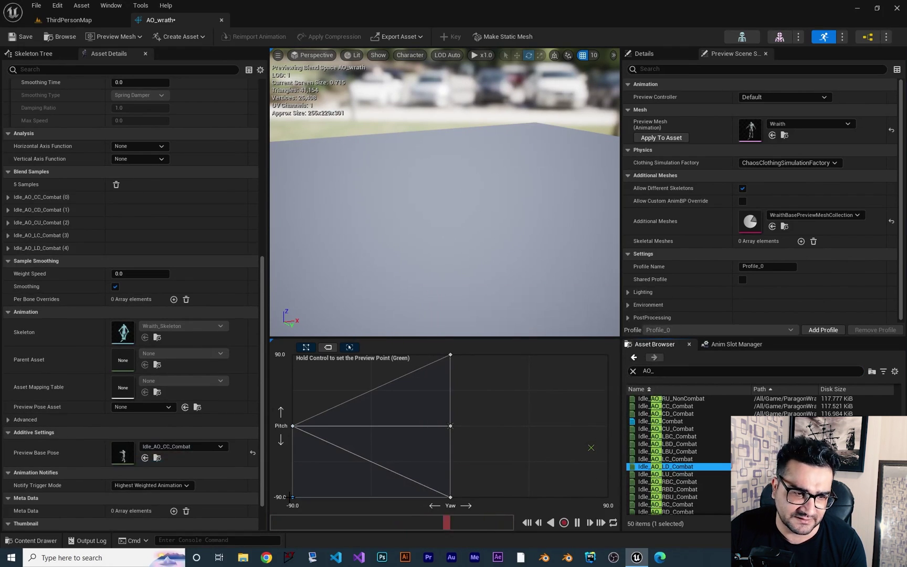
pyautogui.moveTo(684, 473); pyautogui.dragTo(298, 360)
# Step: Add the Combat poses Idle_AO_RC, RD and RU along Yaw 90, at Pitch 0, -90 and 90 respectively
pyautogui.scroll(-1, 715, 490)
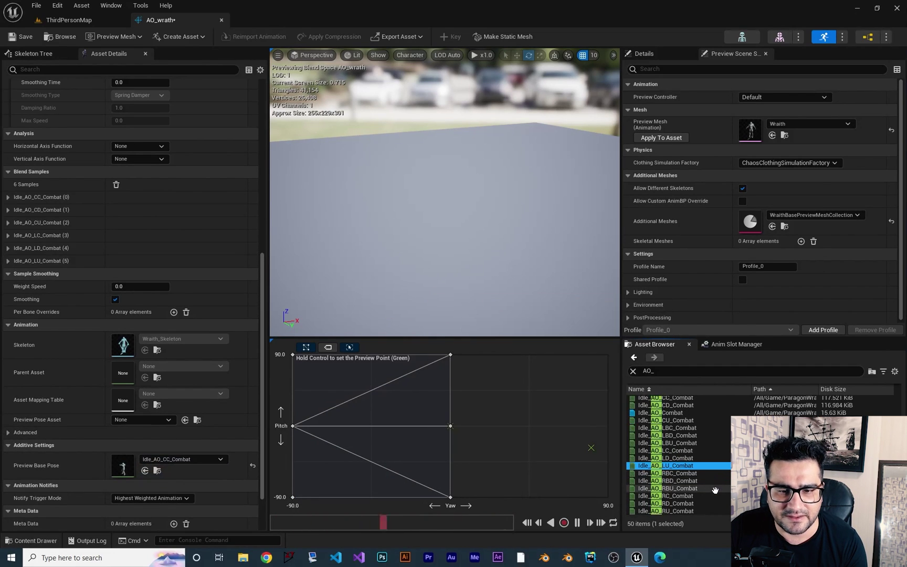
pyautogui.moveTo(714, 495); pyautogui.dragTo(607, 427)
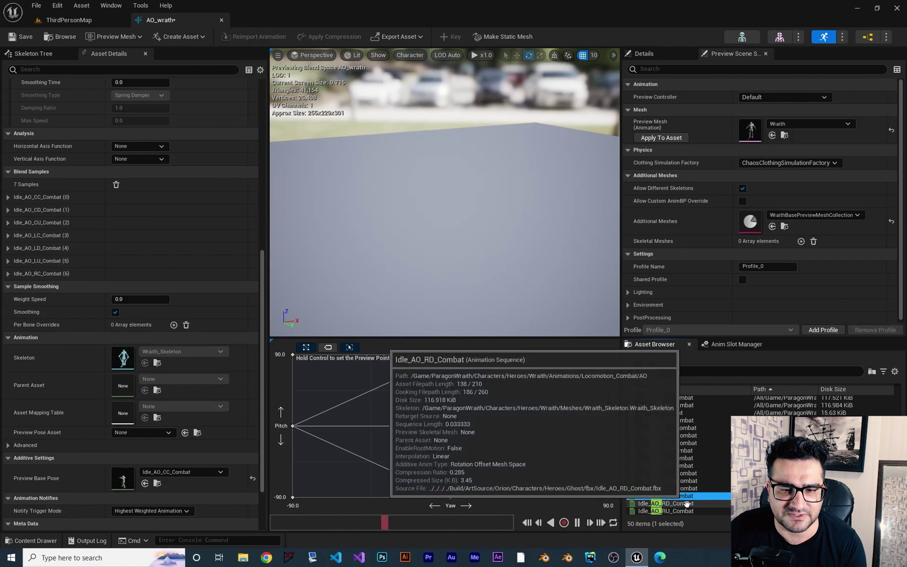
pyautogui.moveTo(663, 503); pyautogui.dragTo(608, 497)
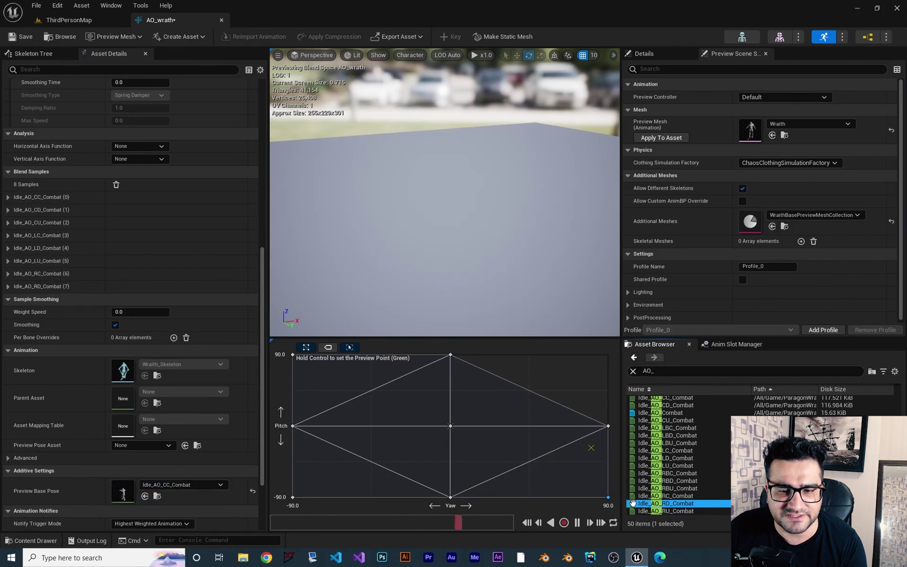
pyautogui.moveTo(675, 511); pyautogui.dragTo(608, 354)
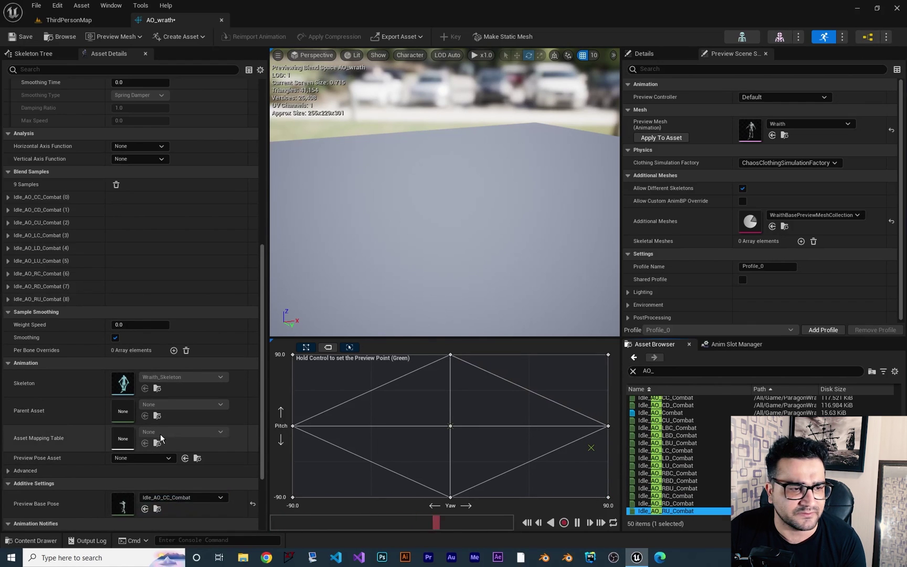
# Step: With all nine samples placed, set the aim offset's preview base pose to Idle_Combat
pyautogui.scroll(-3, 172, 411)
pyautogui.click(172, 410)
pyautogui.write('idle')
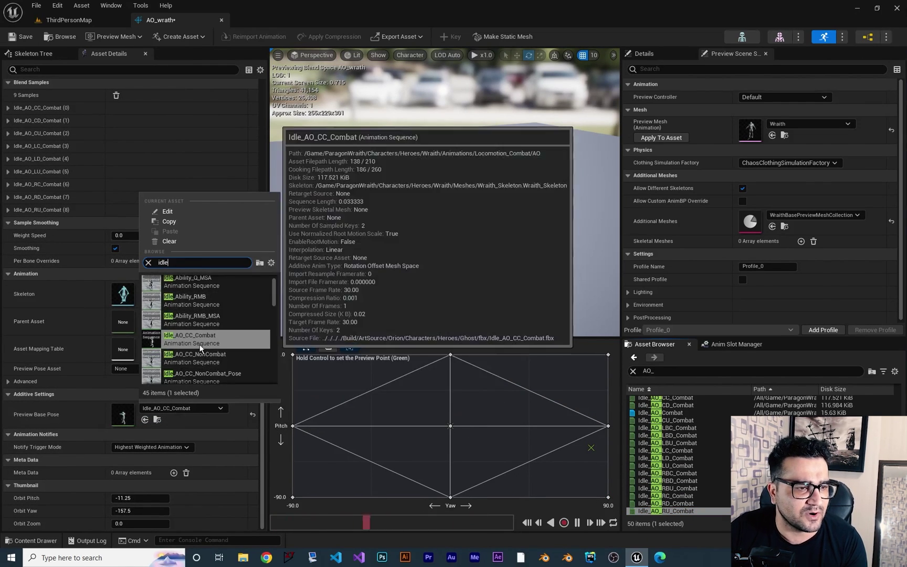
pyautogui.scroll(-3, 199, 345)
pyautogui.scroll(2, 200, 343)
pyautogui.click(202, 307)
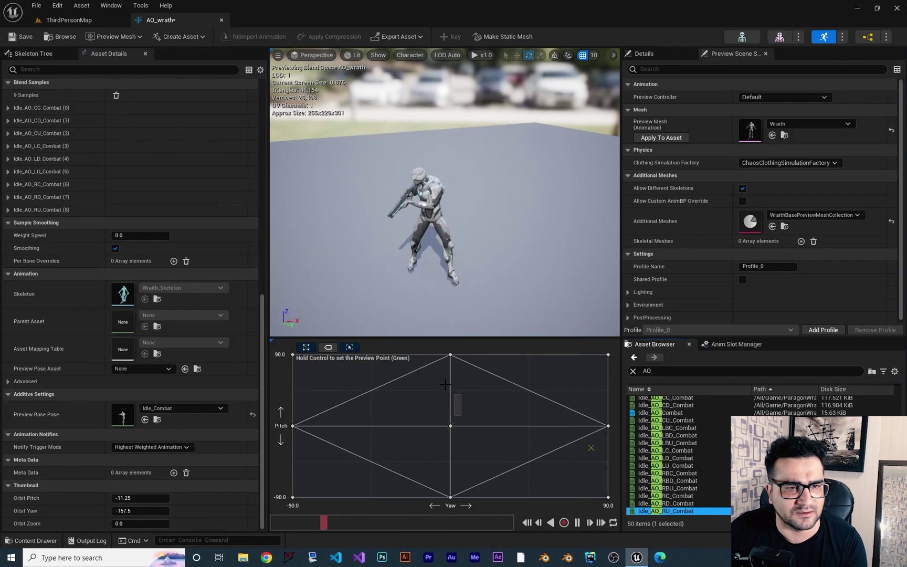
# Step: Preview the aim offset by moving the preview point across the grid and its corners, examining the character's aiming pose
pyautogui.press('ctrl')
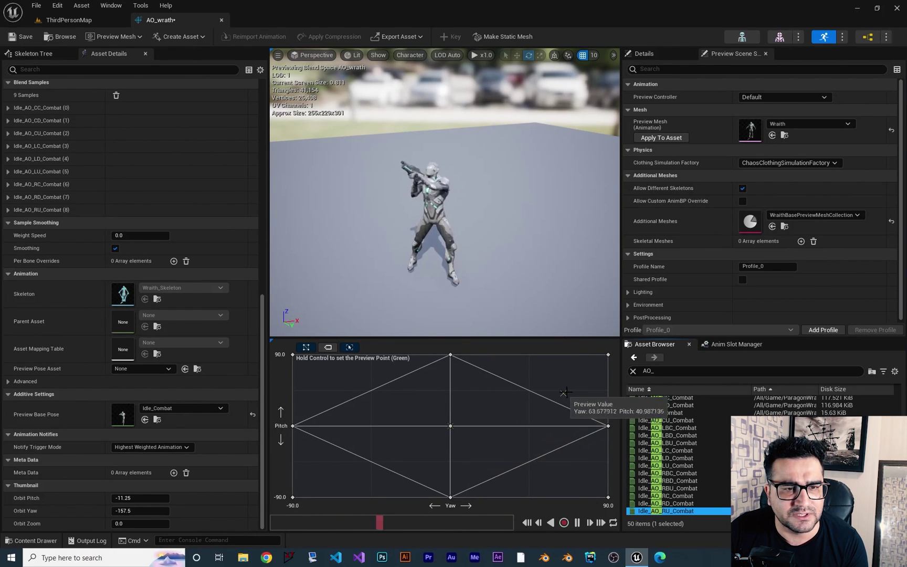
pyautogui.press('ctrl')
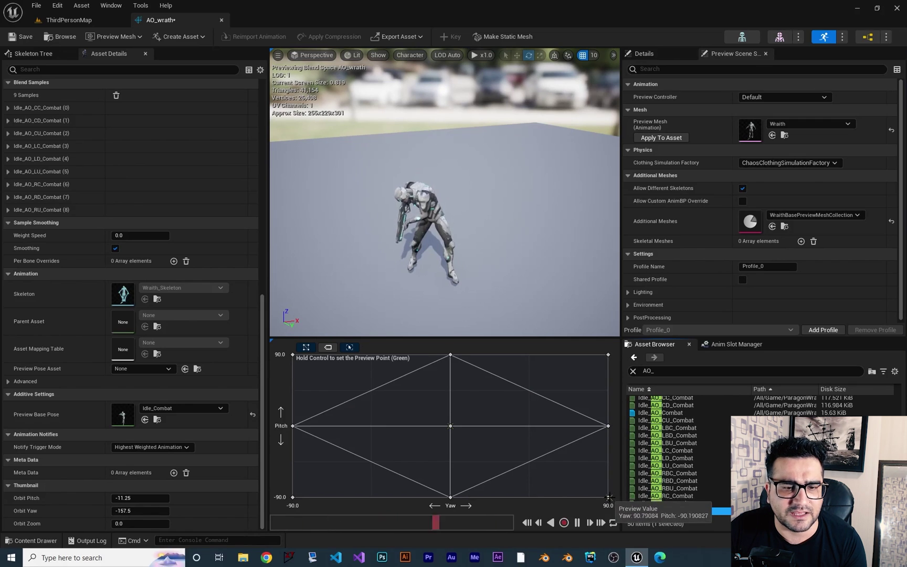
pyautogui.press('ctrl')
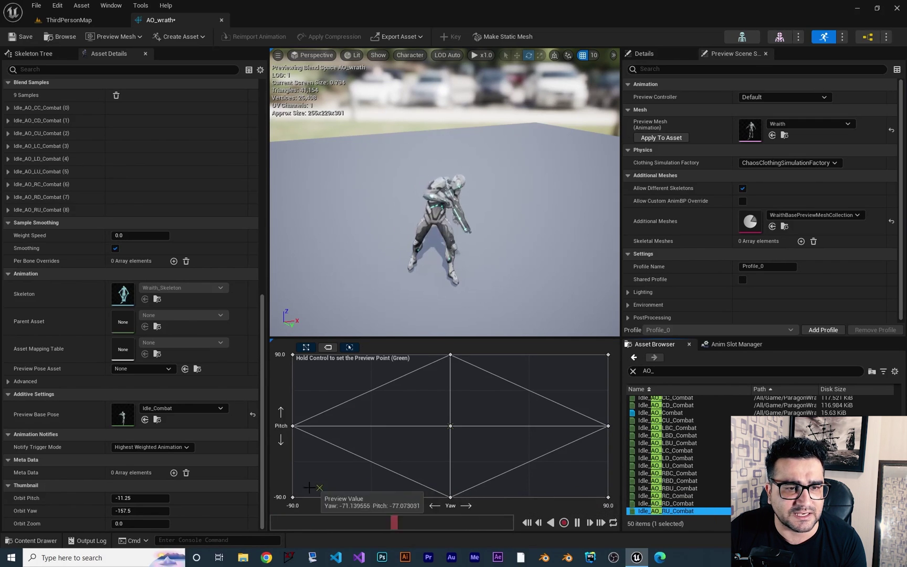
pyautogui.press('ctrl')
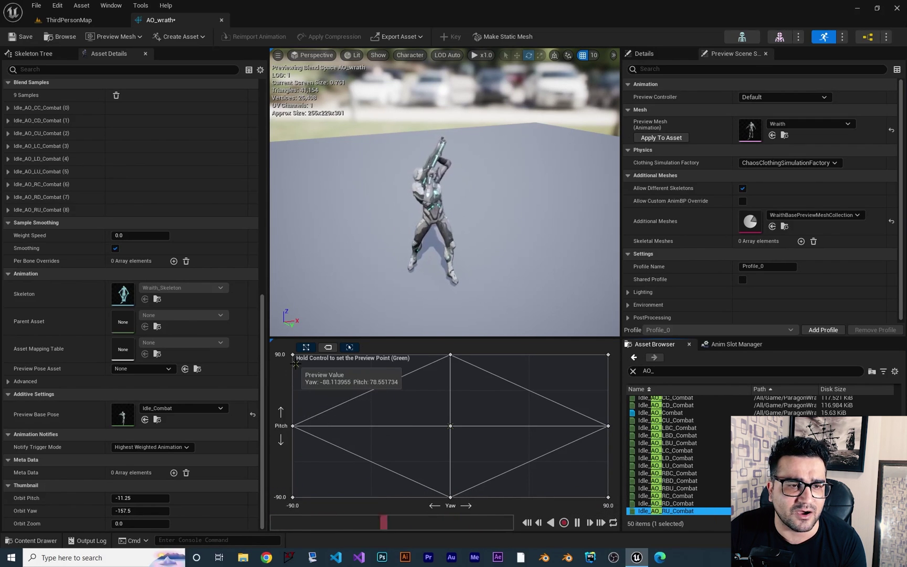
pyautogui.press('ctrl')
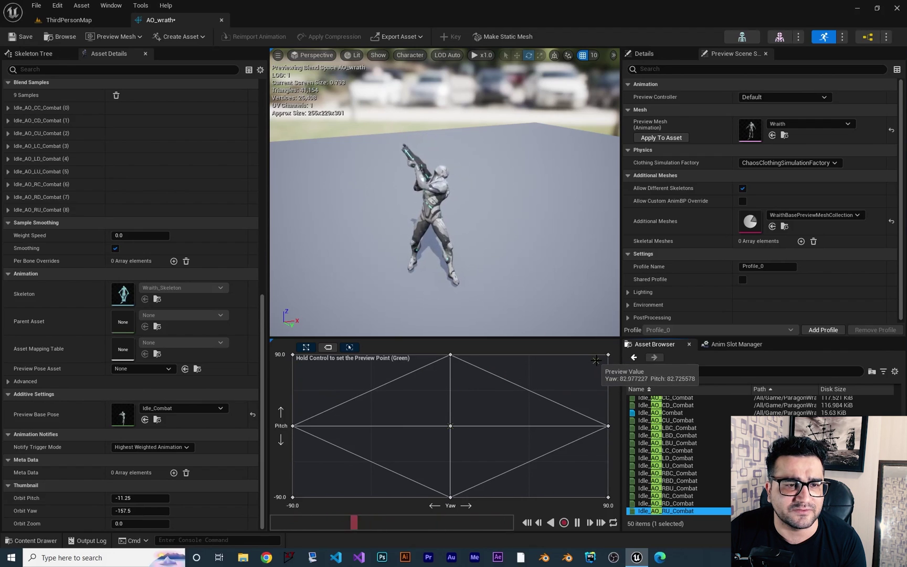
pyautogui.press('ctrl')
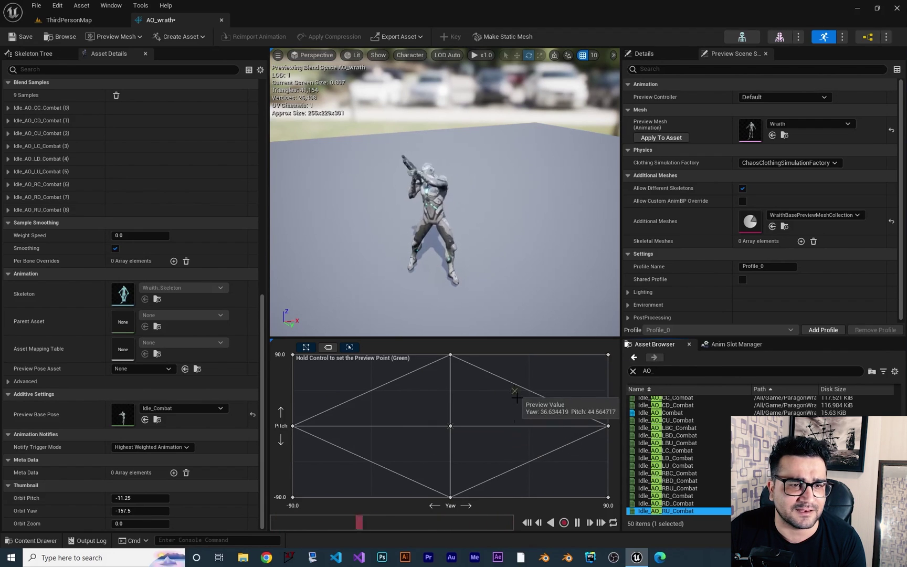
pyautogui.press('ctrl')
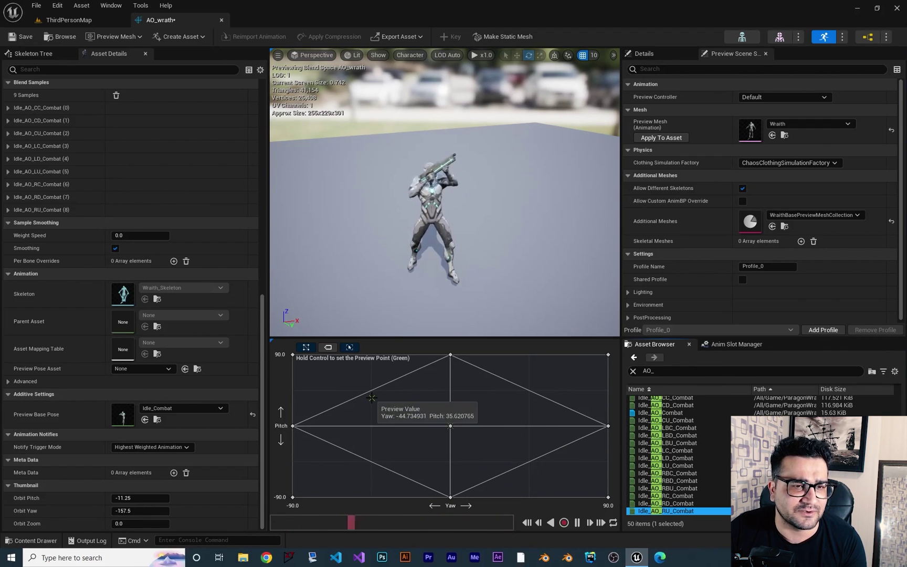
pyautogui.press('ctrl')
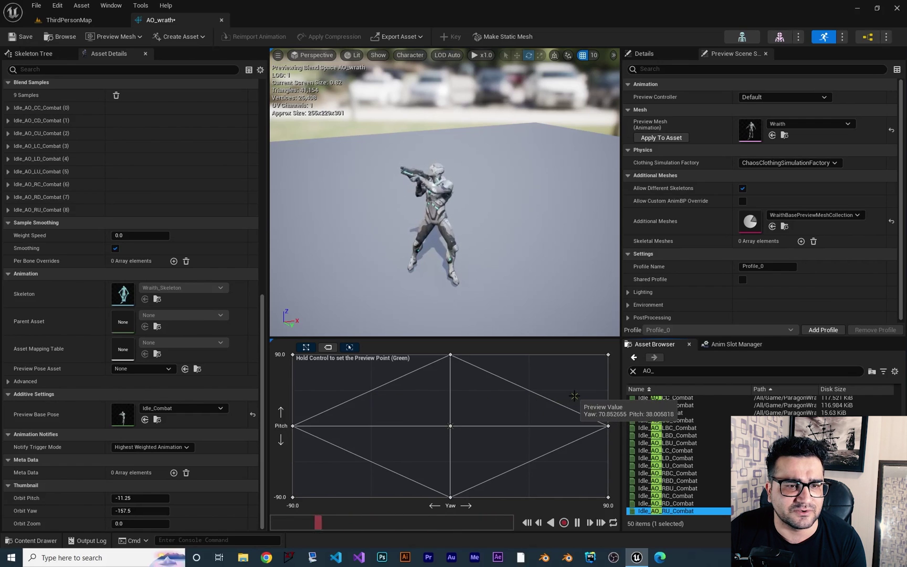
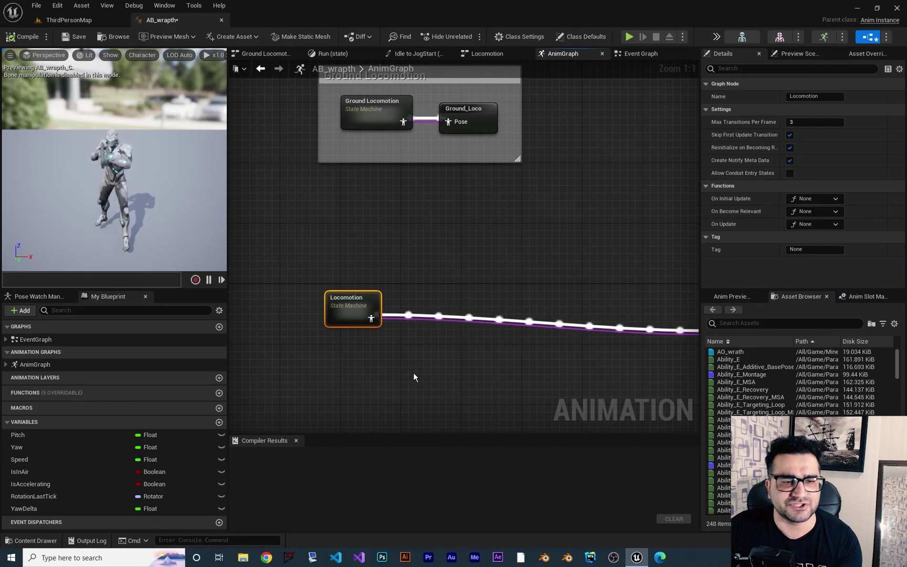
# Step: Add the AO_wrath aim offset to the AnimGraph and connect the Locomotion state machine to its Base Pose
pyautogui.moveTo(477, 399); pyautogui.dragTo(487, 351, button='right')
pyautogui.moveTo(355, 253); pyautogui.dragTo(352, 148)
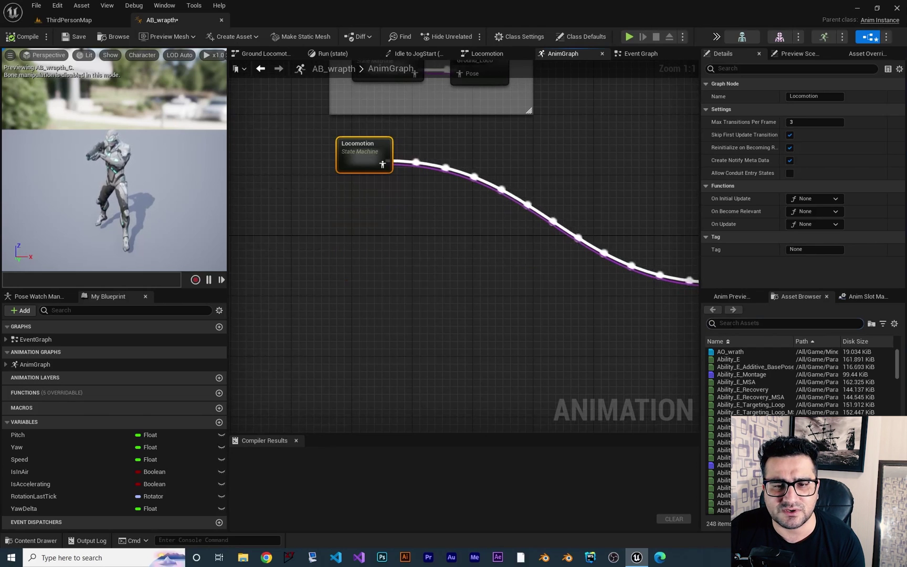
pyautogui.click(796, 323)
pyautogui.write('AO_')
pyautogui.moveTo(731, 352); pyautogui.dragTo(553, 146)
pyautogui.moveTo(541, 258); pyautogui.dragTo(497, 315, button='right')
pyautogui.moveTo(338, 221); pyautogui.dragTo(484, 250)
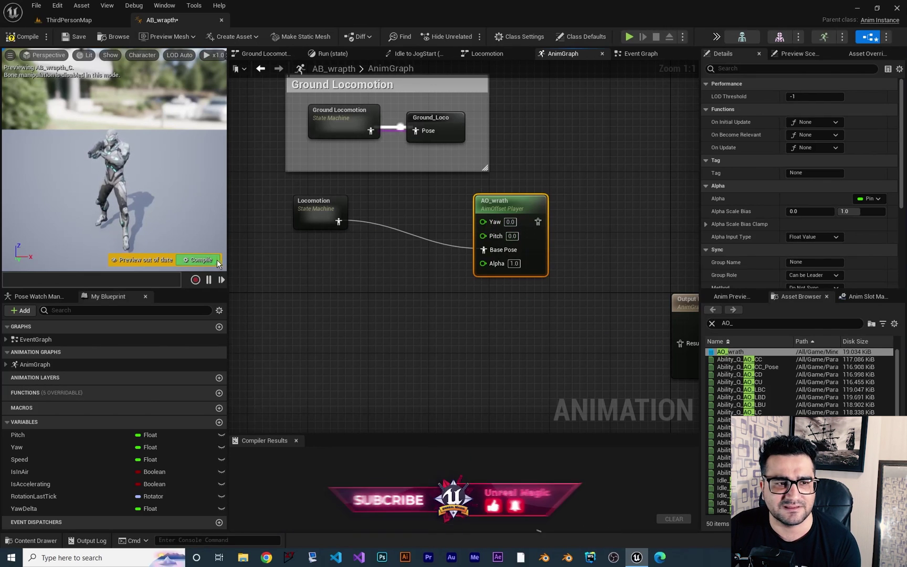
# Step: Connect AO_wrath's pose output to the Output Pose's Result, compile the animation blueprint and move AO_wrath closer to Locomotion
pyautogui.click(198, 260)
pyautogui.moveTo(489, 321); pyautogui.dragTo(447, 309, button='right')
pyautogui.moveTo(494, 209); pyautogui.dragTo(637, 332)
pyautogui.click(198, 259)
pyautogui.moveTo(452, 336); pyautogui.dragTo(491, 333, button='right')
pyautogui.moveTo(496, 186); pyautogui.dragTo(427, 179)
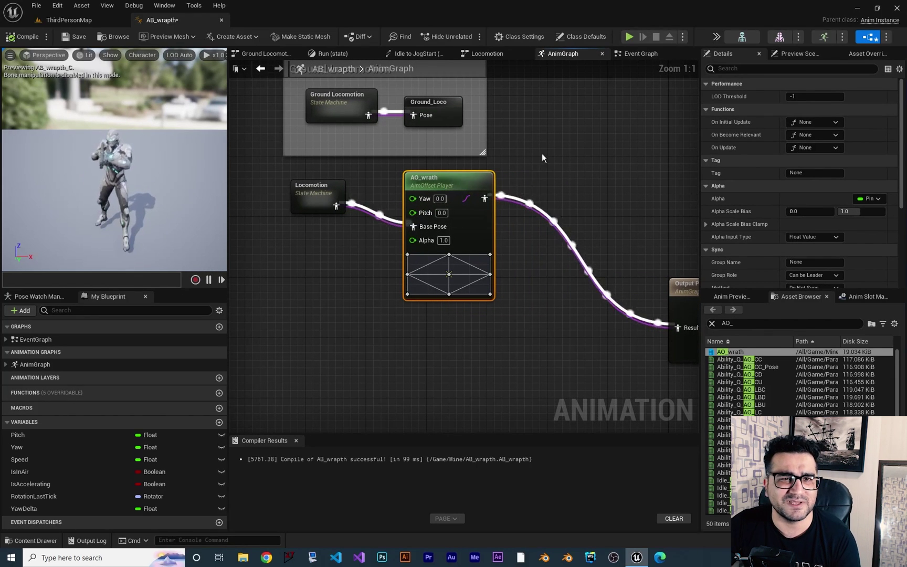
pyautogui.moveTo(525, 161); pyautogui.dragTo(419, 316)
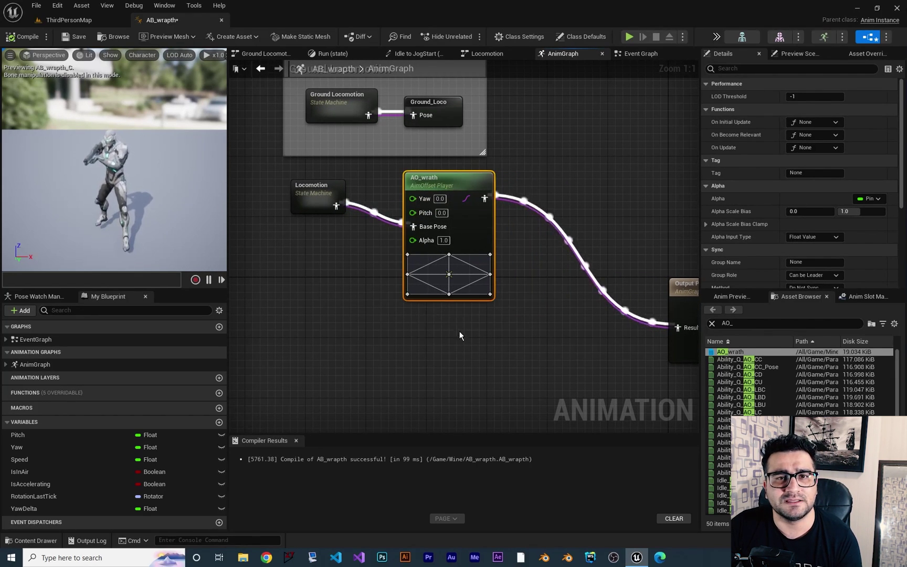
# Step: Break the pose links on AO_wrath and move the node down, away from the Locomotion state machine
pyautogui.moveTo(515, 183); pyautogui.dragTo(534, 180, button='right')
pyautogui.keyDown('alt'); pyautogui.click(433, 254); pyautogui.keyUp('alt')
pyautogui.keyDown('alt'); pyautogui.click(503, 225); pyautogui.keyUp('alt')
pyautogui.moveTo(481, 207); pyautogui.dragTo(412, 380)
# Step: Save the Locomotion state machine's output as a cached pose named Locomotion and align the node with it
pyautogui.moveTo(355, 233); pyautogui.dragTo(455, 229)
pyautogui.write('cach')
pyautogui.press('Return')
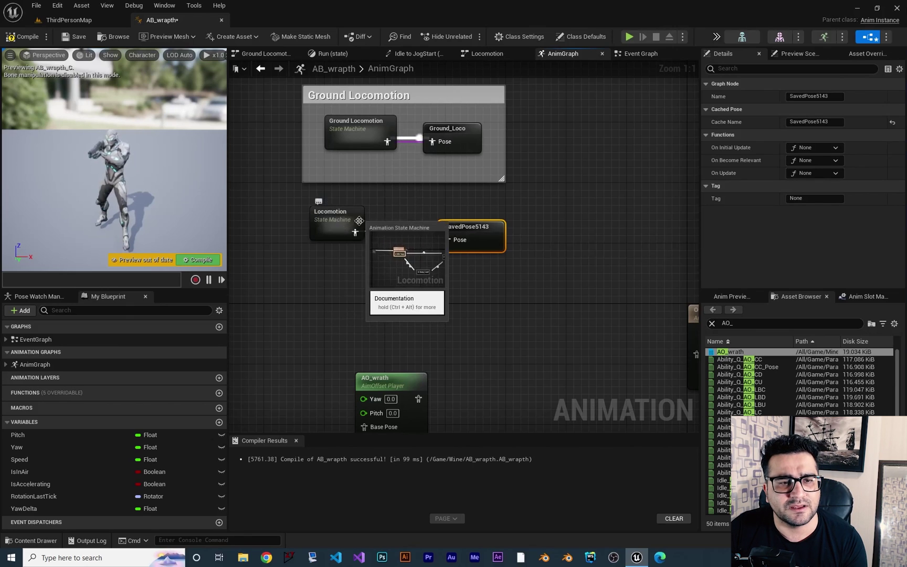
pyautogui.write('Locomototion')
pyautogui.press('Left')
pyautogui.press('Left')
pyautogui.press('Left')
pyautogui.press('Left')
pyautogui.press('Left')
pyautogui.press('Left')
pyautogui.press('Left')
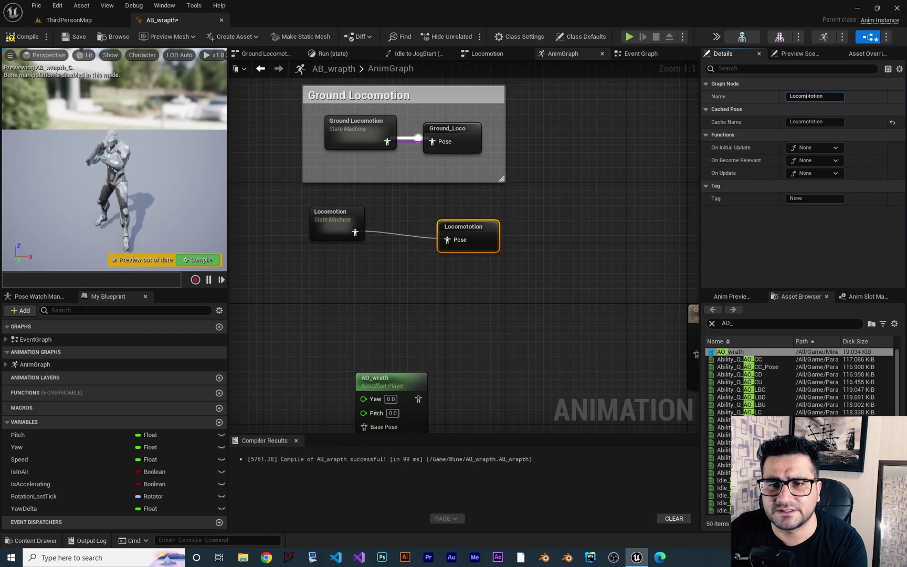
pyautogui.press('Return')
pyautogui.moveTo(453, 215); pyautogui.dragTo(452, 223)
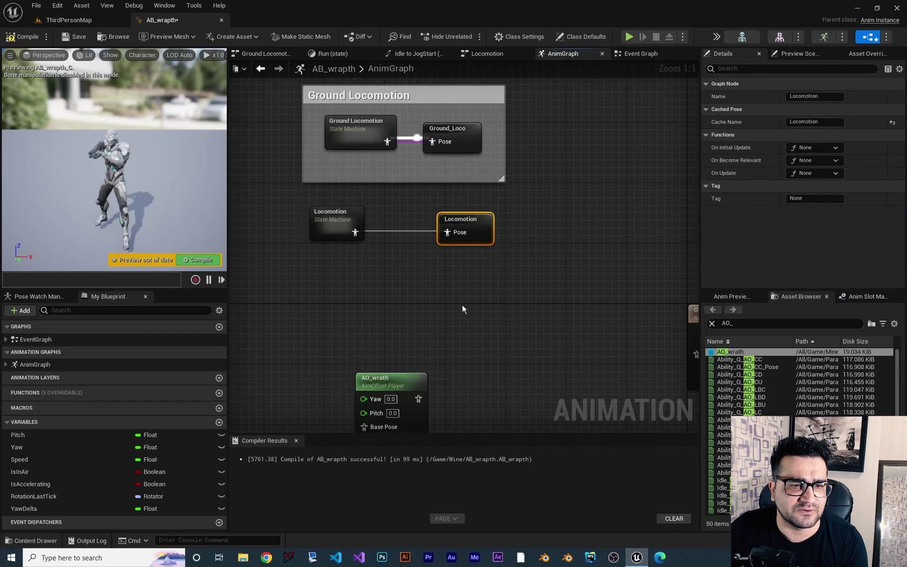
# Step: Add a Use cached pose 'Locomotion' node and place it below the Locomotion state machine
pyautogui.moveTo(435, 340); pyautogui.dragTo(471, 248, button='right')
pyautogui.moveTo(427, 288); pyautogui.dragTo(430, 342)
pyautogui.rightClick(337, 215)
pyautogui.write('us')
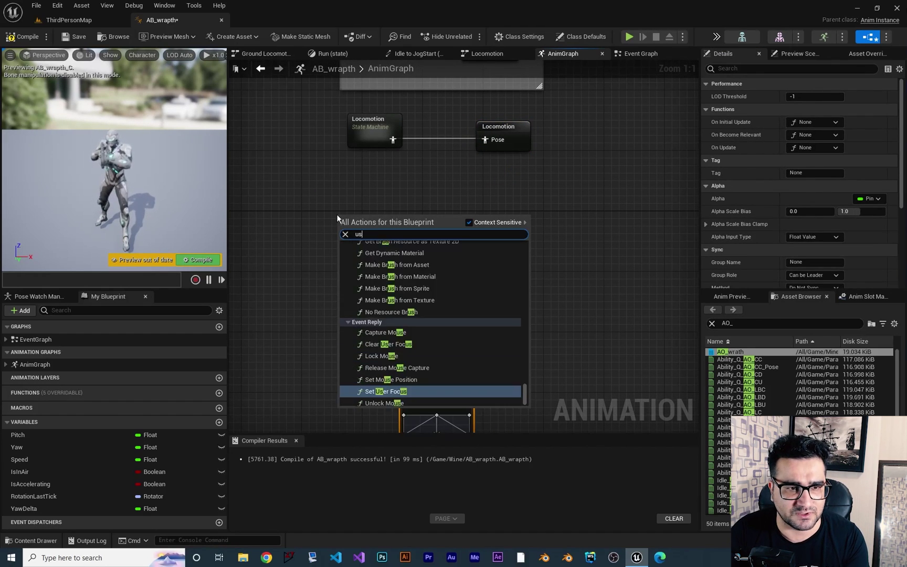
pyautogui.write('e cached')
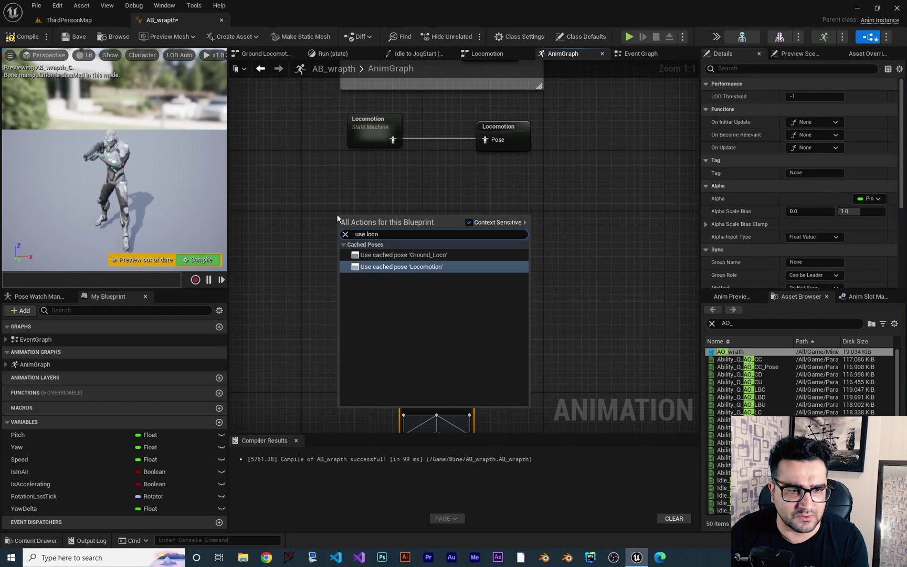
pyautogui.press('Return')
pyautogui.moveTo(408, 217); pyautogui.dragTo(309, 202)
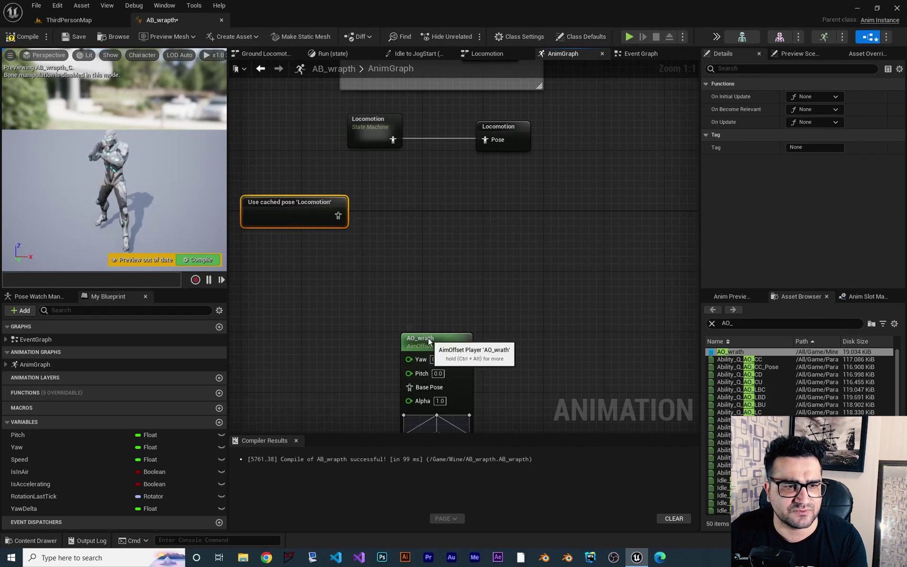
# Step: Add a Layered blend per bone node to the graph, above the AO_wrath node
pyautogui.moveTo(447, 346); pyautogui.dragTo(431, 339)
pyautogui.rightClick(467, 199)
pyautogui.write('layer blend')
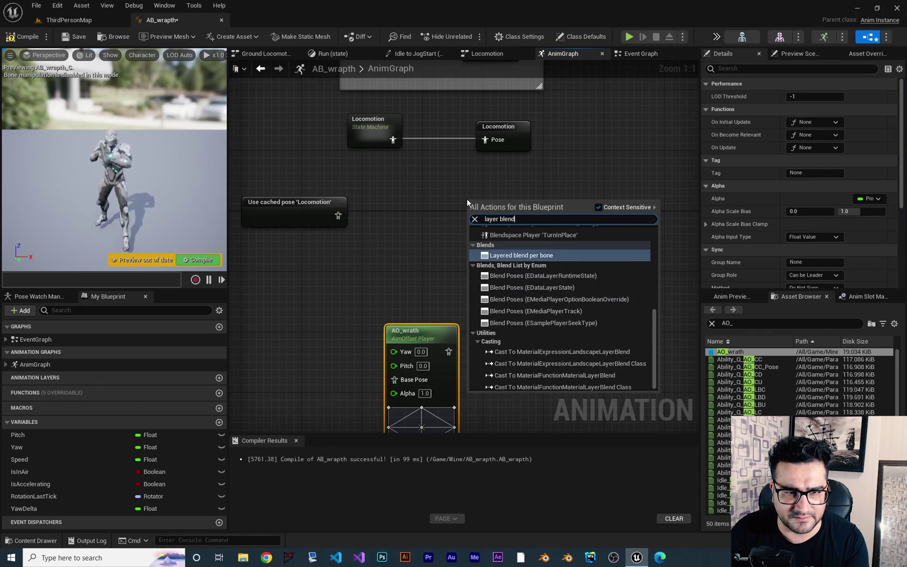
pyautogui.press('Return')
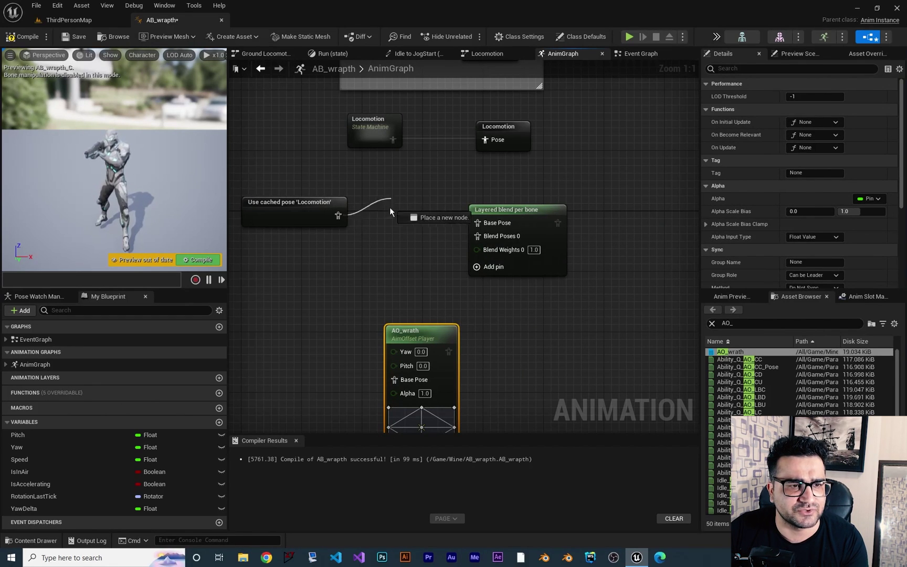
# Step: Connect the cached Locomotion pose to the layered blend's Base Pose and AO_wrath's output to Blend Poses 0
pyautogui.moveTo(427, 329); pyautogui.dragTo(342, 274)
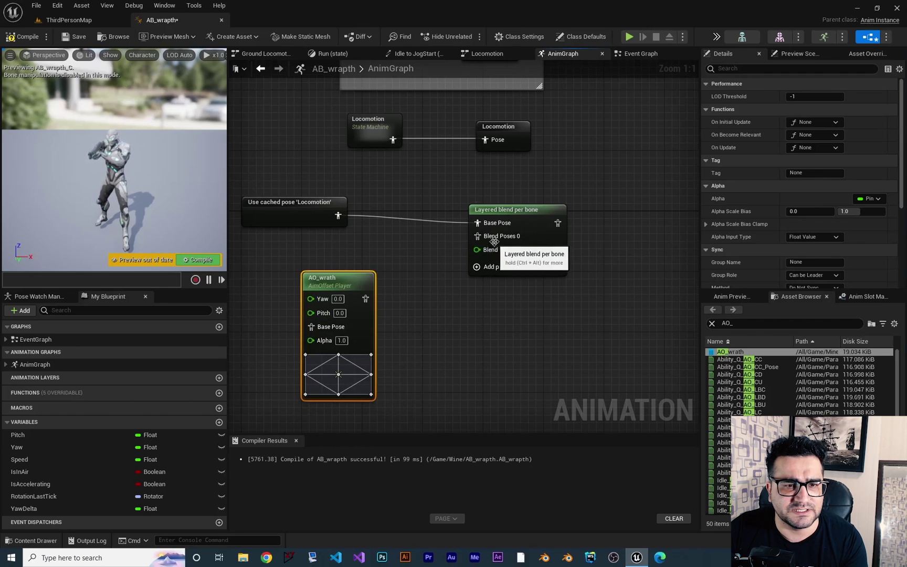
pyautogui.moveTo(432, 319); pyautogui.dragTo(453, 299, button='right')
pyautogui.moveTo(463, 244); pyautogui.dragTo(498, 215)
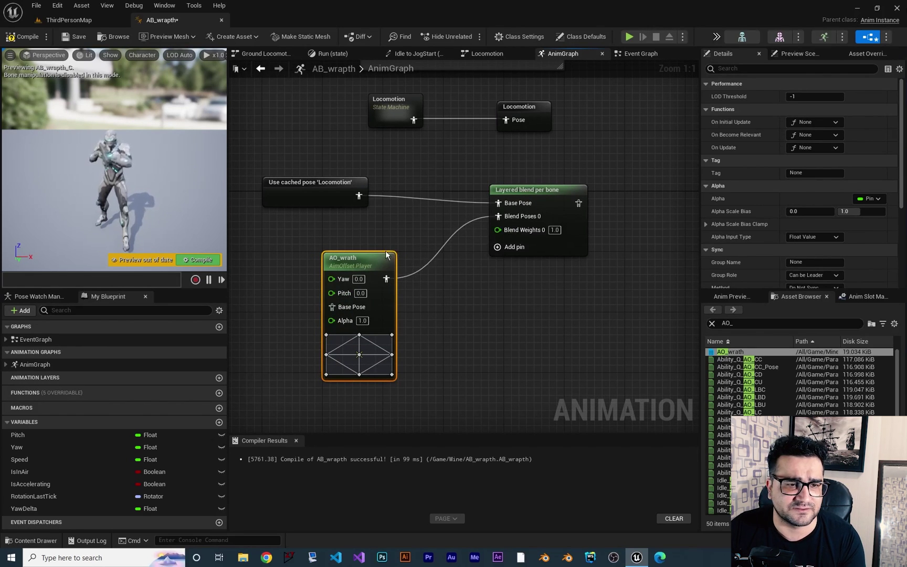
pyautogui.moveTo(388, 254); pyautogui.dragTo(412, 240)
pyautogui.click(556, 248)
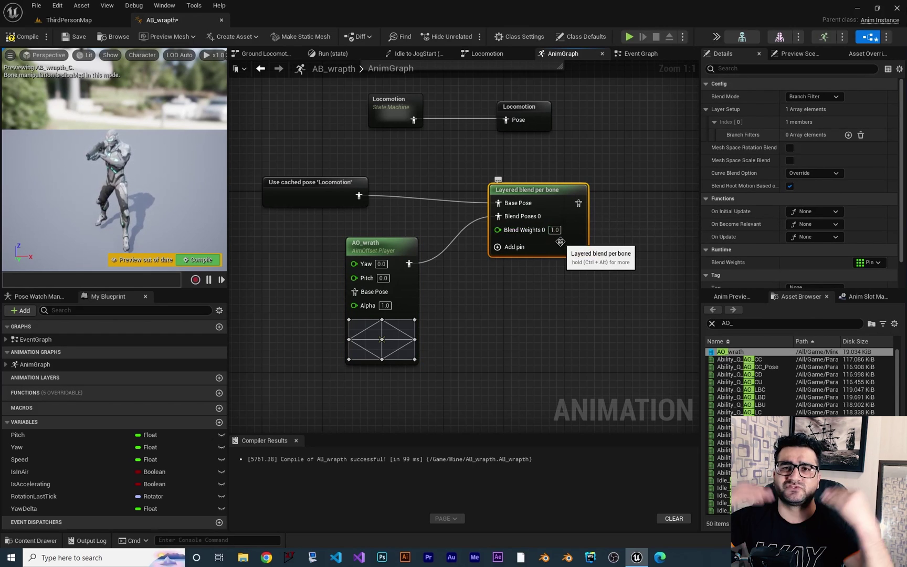
pyautogui.click(354, 359)
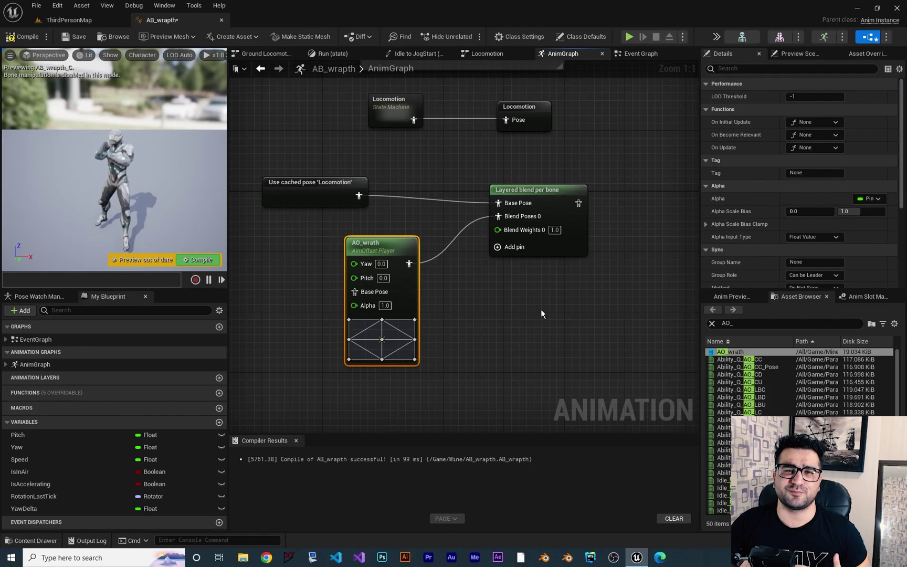
pyautogui.click(365, 185)
pyautogui.click(414, 269)
# Step: Open the AO_wrath asset from the Mine folder and copy the spine_01 bone's name from its skeleton
pyautogui.click(42, 541)
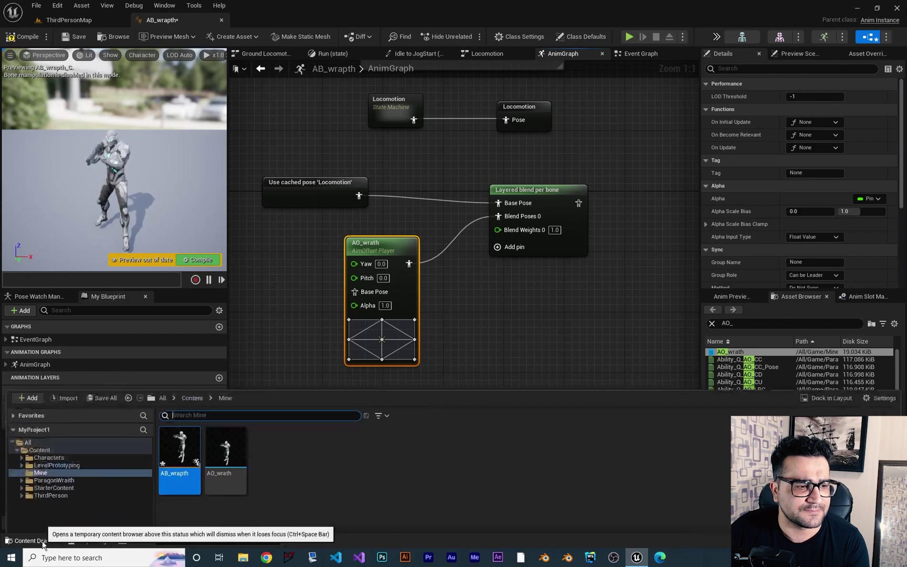
pyautogui.doubleClick(226, 417)
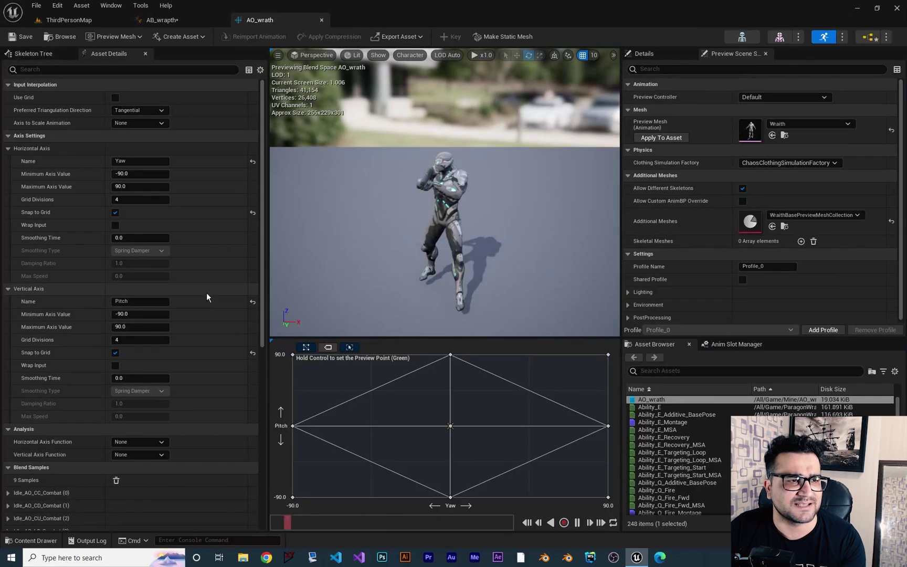
pyautogui.click(33, 54)
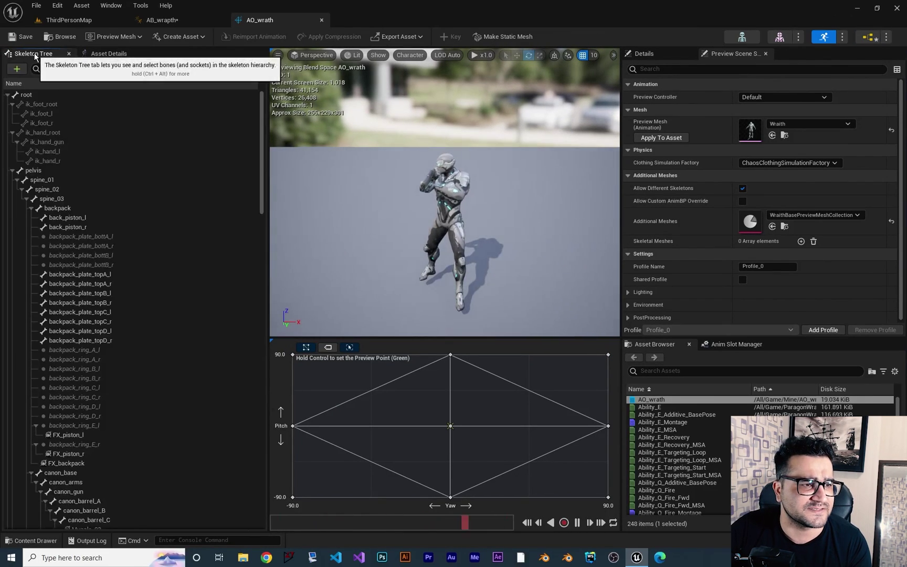
pyautogui.click(45, 182)
pyautogui.press('f')
pyautogui.scroll(-4, 446, 213)
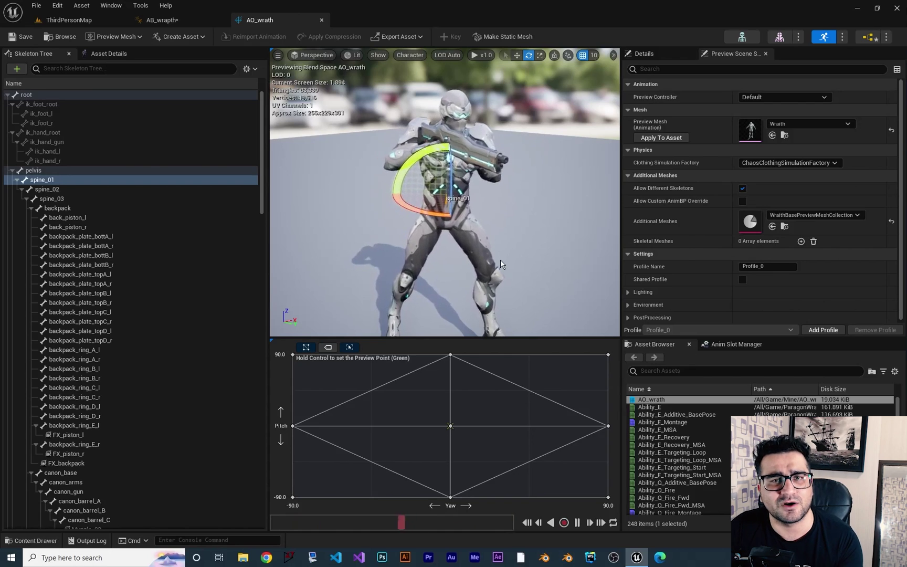
pyautogui.rightClick(45, 180)
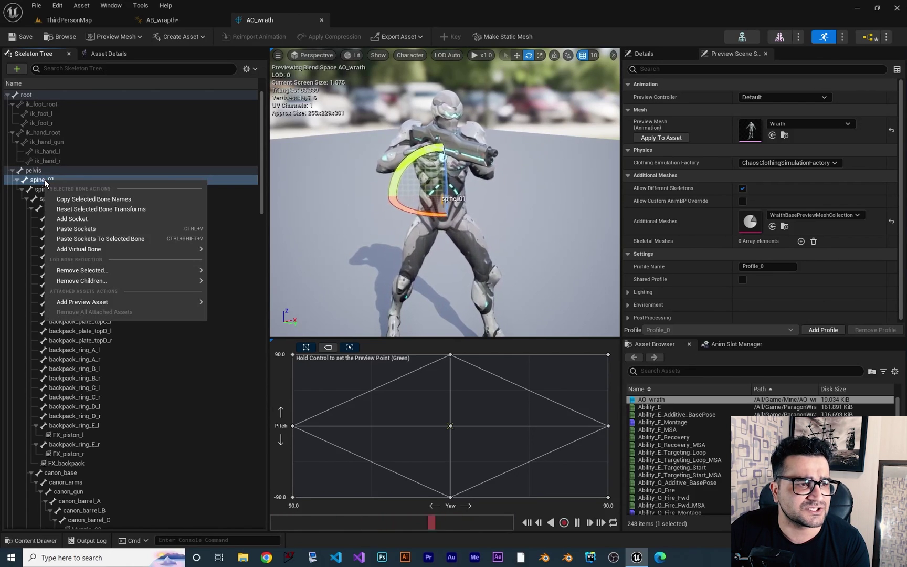
pyautogui.click(79, 199)
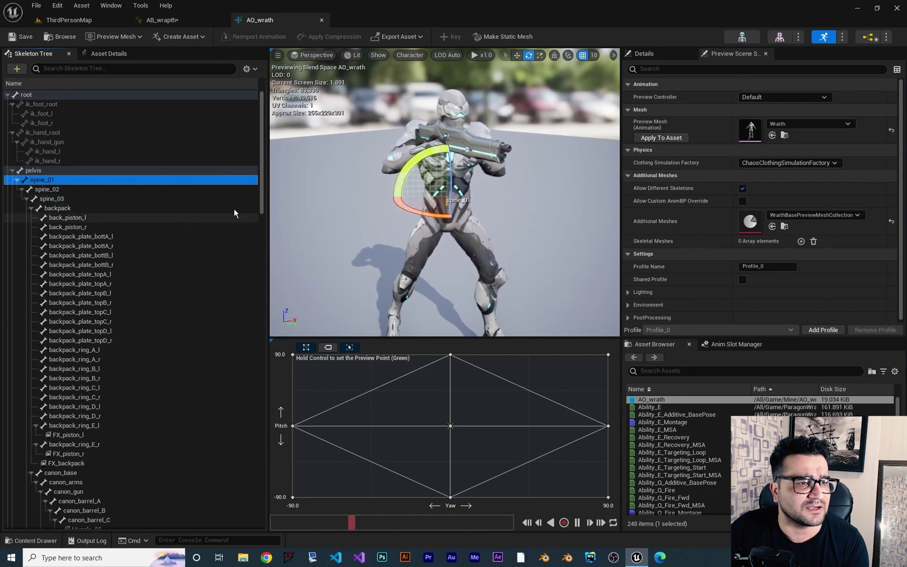
# Step: In AB_wrapth, add a branch filter for bone spine_01 to the layered blend and enable Mesh Space Rotation Blend
pyautogui.click(157, 21)
pyautogui.click(546, 206)
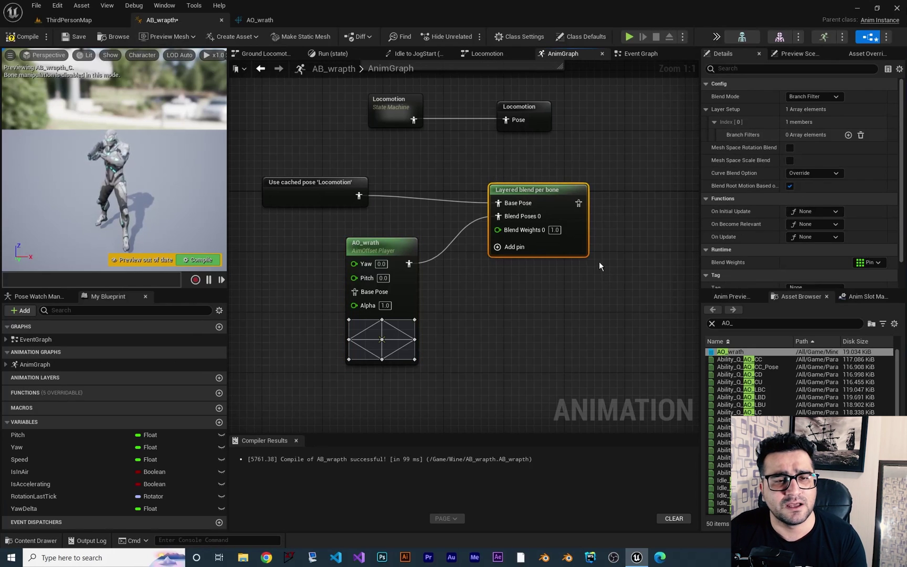
pyautogui.moveTo(629, 279); pyautogui.dragTo(586, 277, button='right')
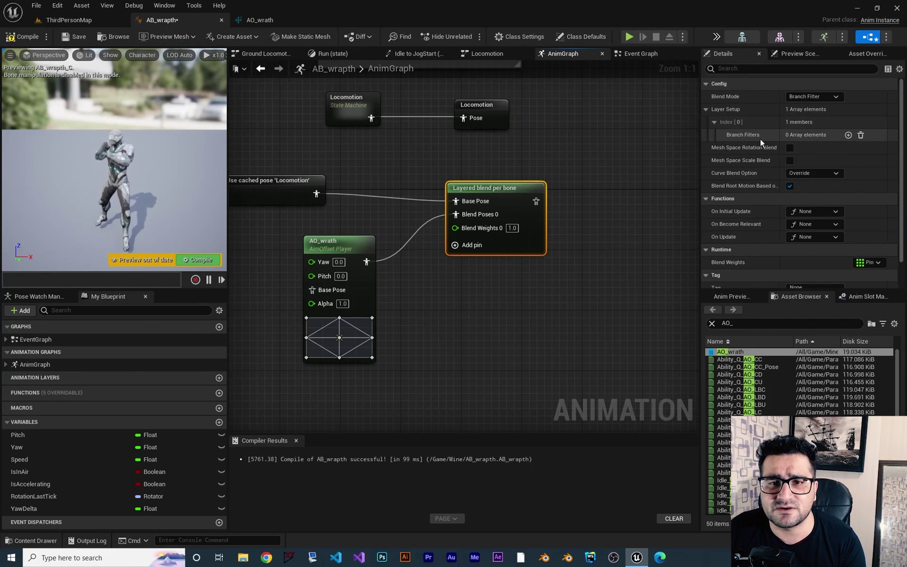
pyautogui.click(849, 135)
pyautogui.click(729, 148)
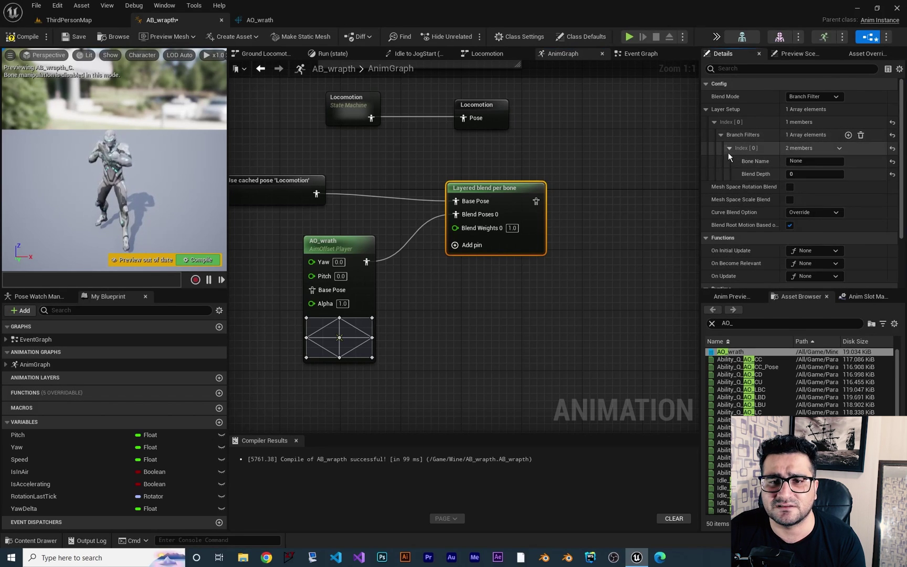
pyautogui.click(814, 161)
pyautogui.hotkey('ctrl', 'v')
pyautogui.moveTo(610, 252); pyautogui.dragTo(608, 238, button='right')
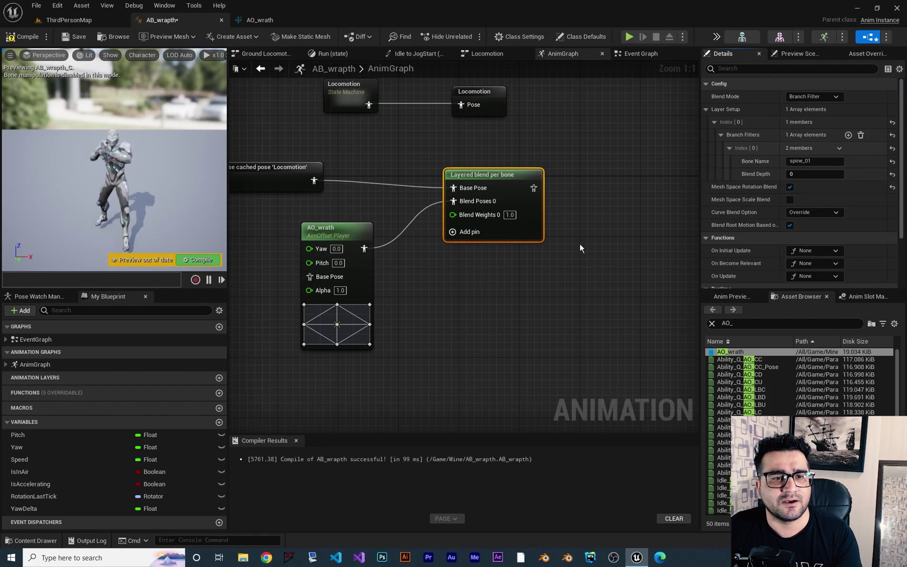
# Step: Compile the animation blueprint and position the AO_wrath node just beneath the cached Locomotion pose
pyautogui.moveTo(342, 230); pyautogui.dragTo(335, 222)
pyautogui.click(213, 262)
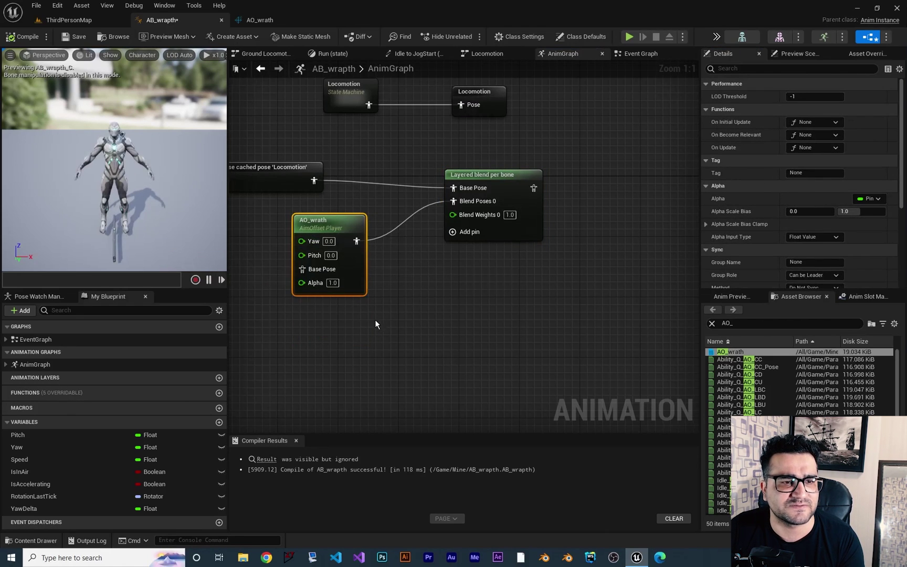
pyautogui.moveTo(341, 192); pyautogui.dragTo(412, 187, button='right')
pyautogui.moveTo(395, 221); pyautogui.dragTo(357, 229)
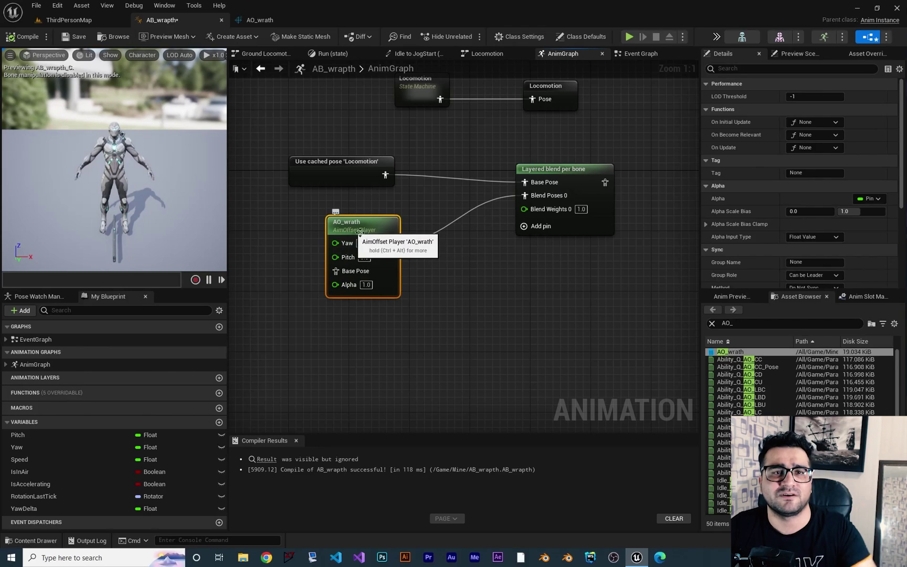
pyautogui.moveTo(442, 300); pyautogui.dragTo(511, 308, button='right')
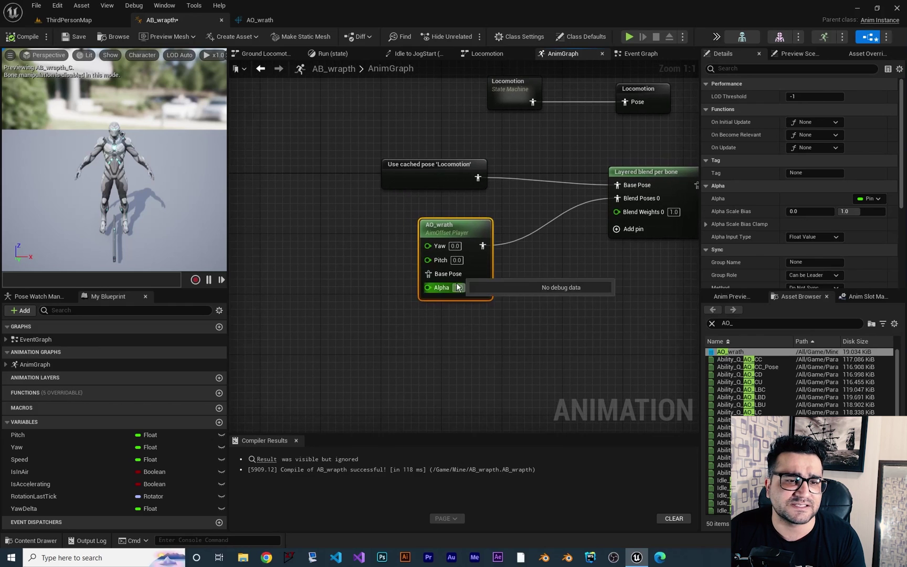
# Step: Duplicate the Use cached pose 'Locomotion' node and connect the copy to AO_wrath's Base Pose
pyautogui.moveTo(437, 160); pyautogui.dragTo(414, 194, button='right')
pyautogui.click(370, 223)
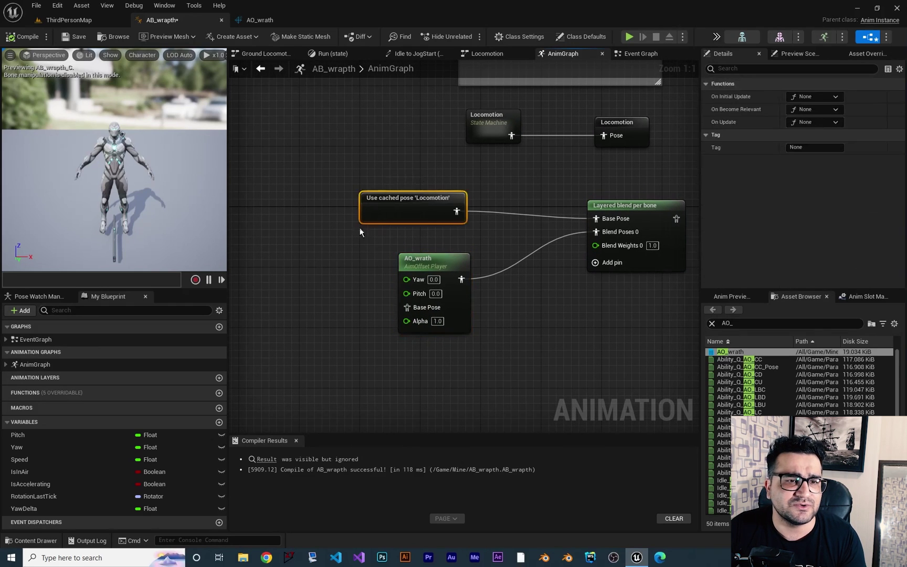
pyautogui.moveTo(338, 295); pyautogui.dragTo(433, 277, button='right')
pyautogui.hotkey('ctrl', 'v')
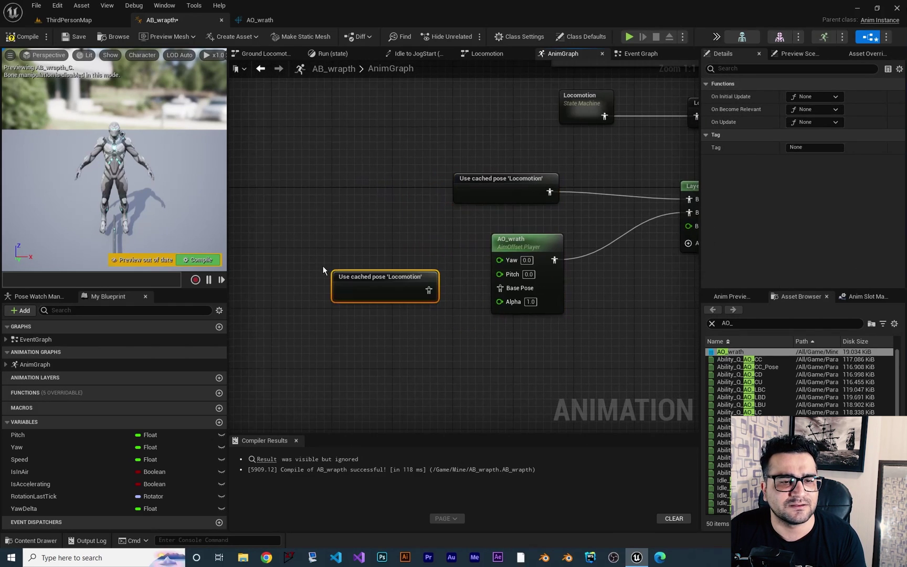
pyautogui.moveTo(428, 289); pyautogui.dragTo(456, 296)
pyautogui.moveTo(550, 352); pyautogui.dragTo(464, 332, button='right')
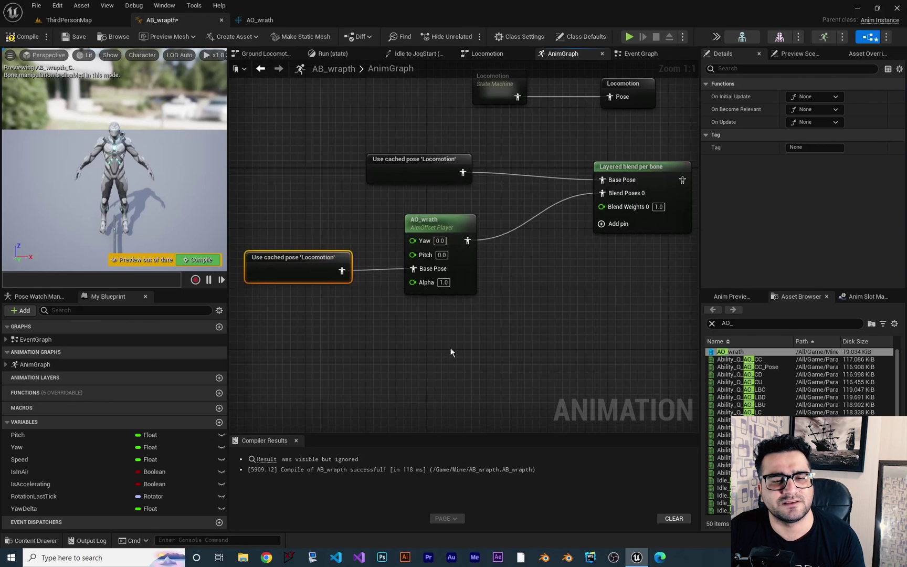
# Step: Connect the layered blend's output to the Output Pose's Result and compile the animation blueprint
pyautogui.moveTo(538, 254); pyautogui.dragTo(461, 243, button='right')
pyautogui.moveTo(467, 192); pyautogui.dragTo(639, 243)
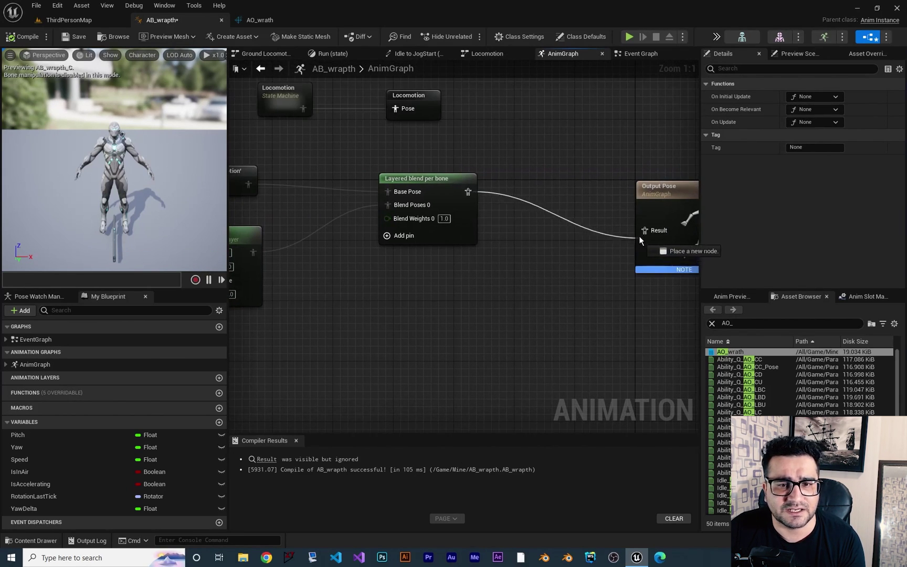
pyautogui.click(201, 258)
pyautogui.moveTo(376, 263); pyautogui.dragTo(645, 264, button='right')
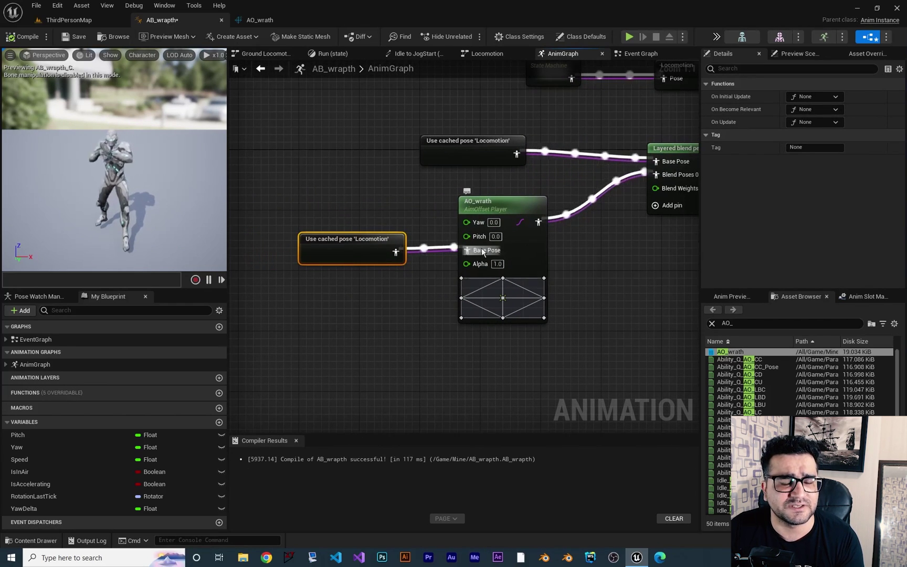
pyautogui.scroll(-3, 504, 315)
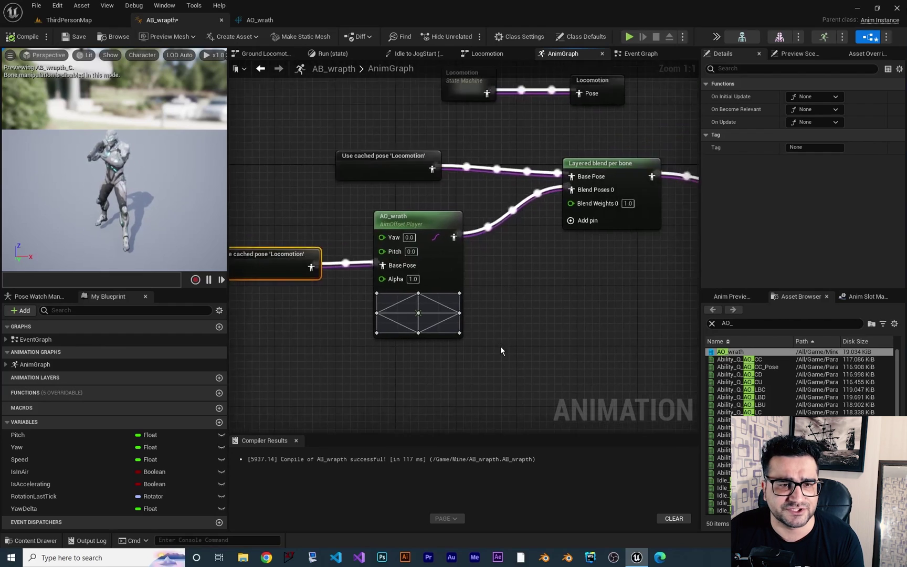
# Step: In the Event Graph, add a Get Control Rotation node fed by the Wraith Player Character cast, below the existing comment groups
pyautogui.scroll(2, 501, 326)
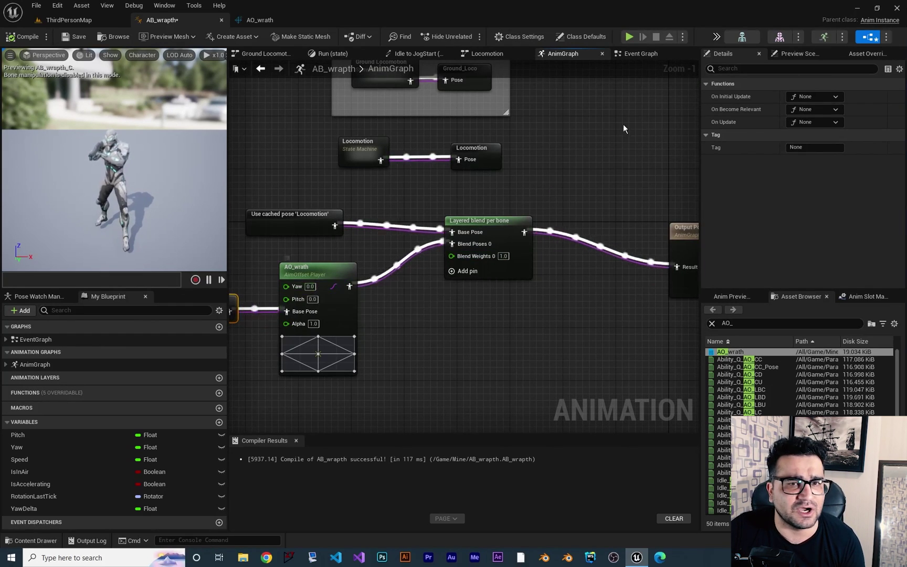
pyautogui.click(641, 53)
pyautogui.moveTo(553, 226); pyautogui.dragTo(389, 171, button='right')
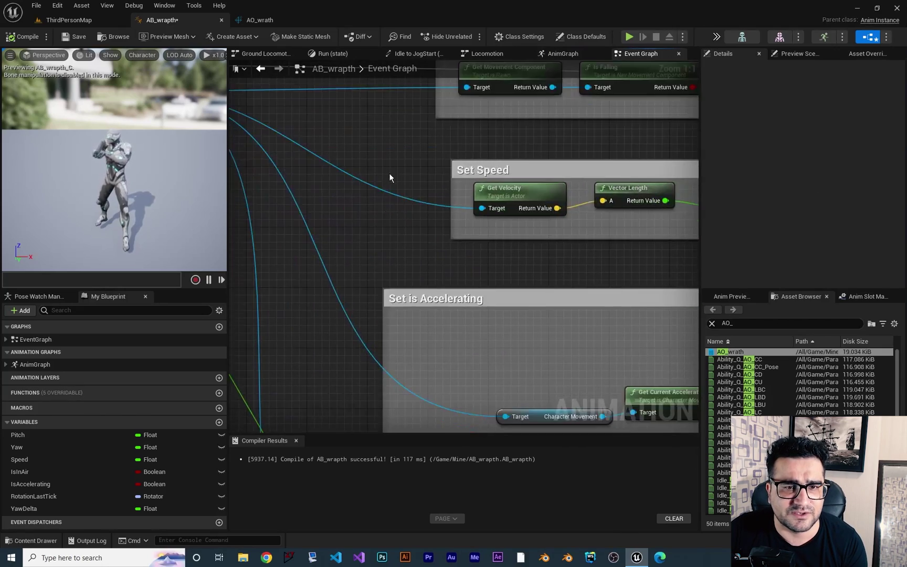
pyautogui.scroll(-5, 389, 171)
pyautogui.moveTo(526, 364); pyautogui.dragTo(527, 300, button='right')
pyautogui.moveTo(393, 236); pyautogui.dragTo(401, 202, button='right')
pyautogui.moveTo(331, 79); pyautogui.dragTo(441, 284, button='right')
pyautogui.moveTo(469, 376); pyautogui.dragTo(446, 209, button='right')
pyautogui.scroll(3, 518, 295)
pyautogui.scroll(-3, 517, 295)
pyautogui.moveTo(420, 89); pyautogui.dragTo(417, 267, button='right')
pyautogui.scroll(5, 399, 205)
pyautogui.moveTo(368, 162); pyautogui.dragTo(656, 310)
pyautogui.write('get')
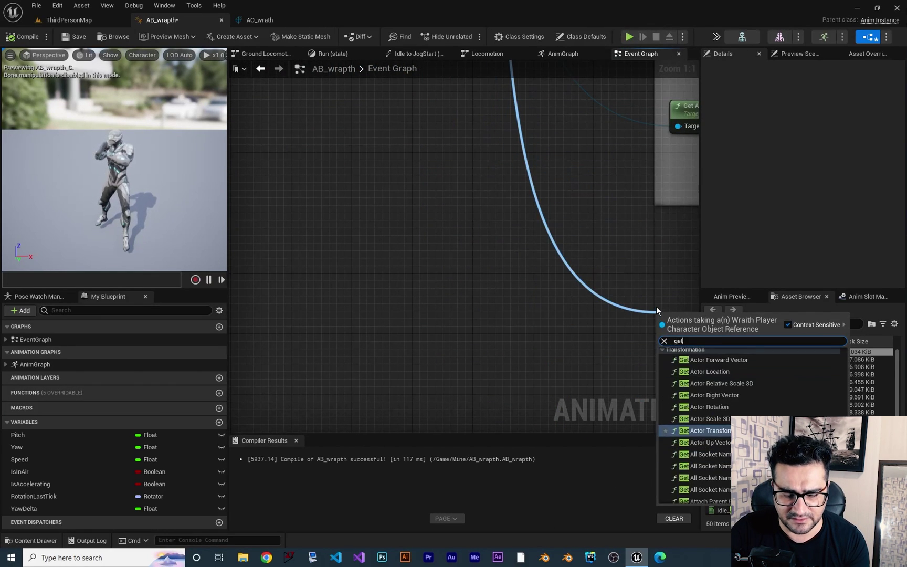
pyautogui.write(' control')
pyautogui.press('Down')
pyautogui.press('Down')
pyautogui.press('Down')
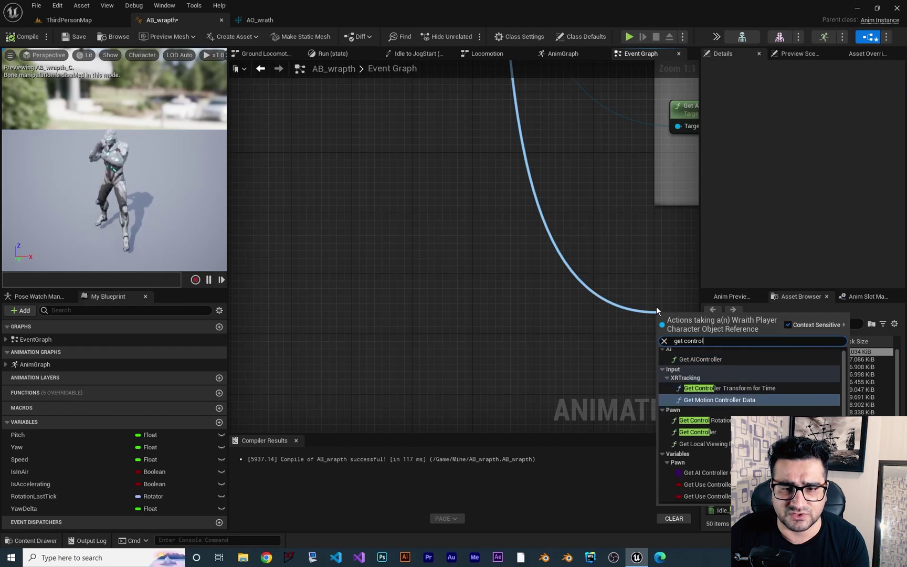
pyautogui.press('Return')
pyautogui.moveTo(680, 286); pyautogui.dragTo(458, 241, button='right')
pyautogui.moveTo(467, 268); pyautogui.dragTo(490, 274)
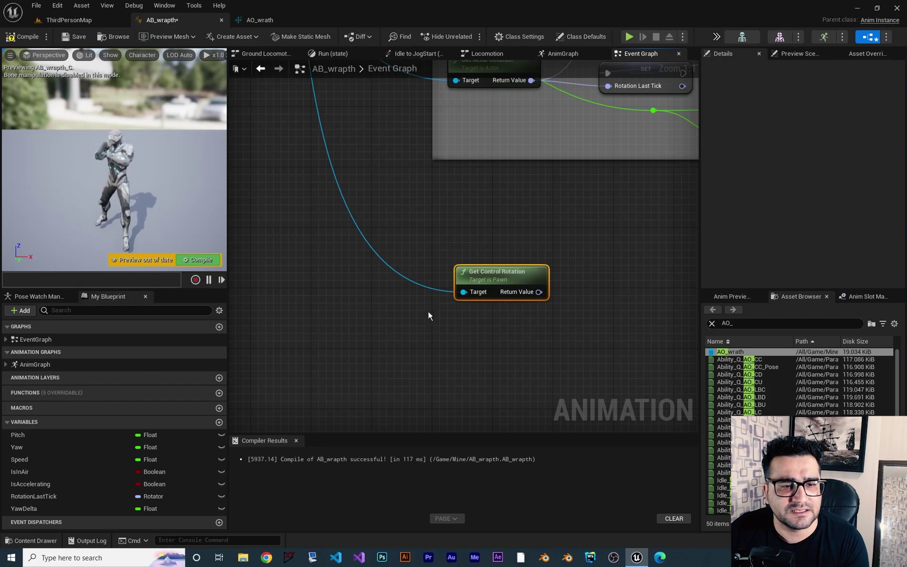
# Step: Insert a reroute point on the character reference wire and branch a Get Actor Rotation node from it, placed beneath Get Control Rotation
pyautogui.doubleClick(400, 273)
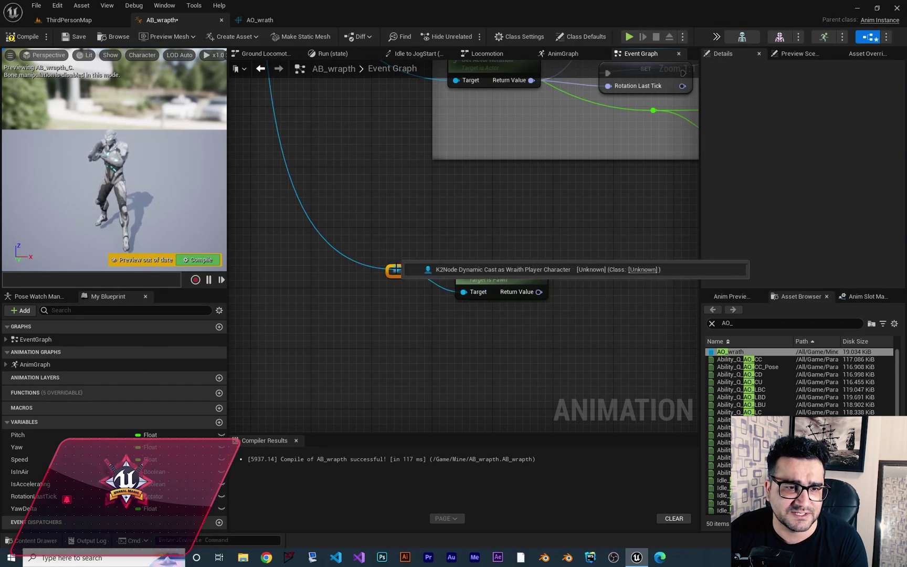
pyautogui.moveTo(400, 270); pyautogui.dragTo(452, 375)
pyautogui.write('get actor rotat')
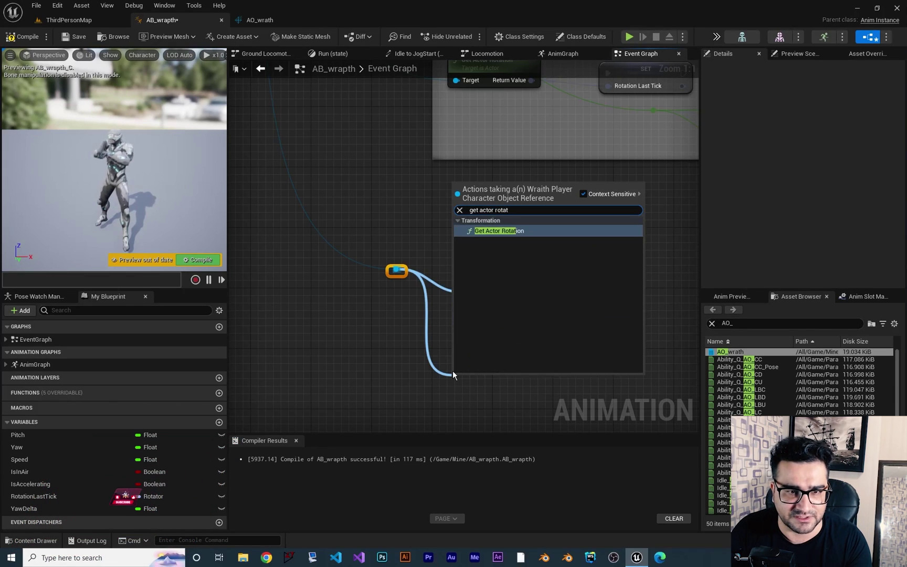
pyautogui.press('Return')
pyautogui.moveTo(486, 385); pyautogui.dragTo(482, 347)
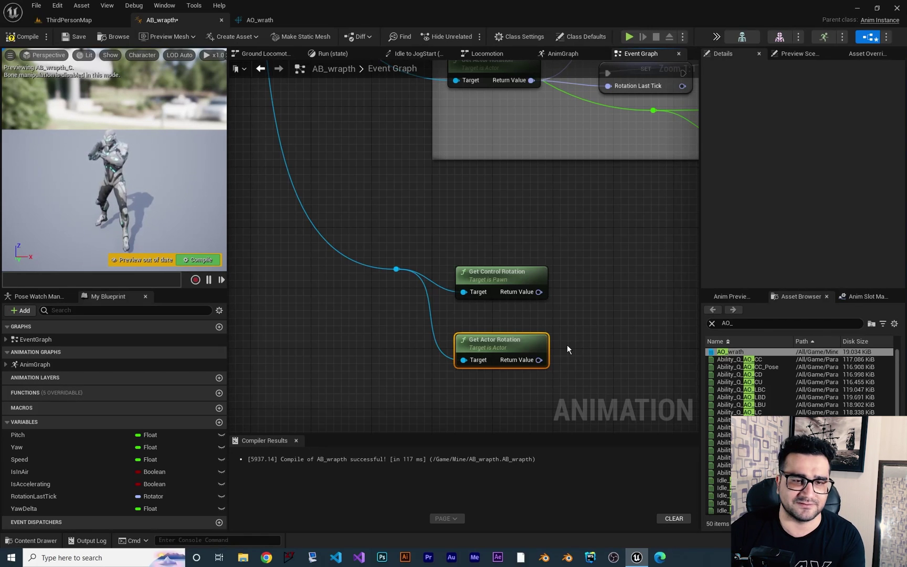
pyautogui.moveTo(586, 331); pyautogui.dragTo(497, 270, button='right')
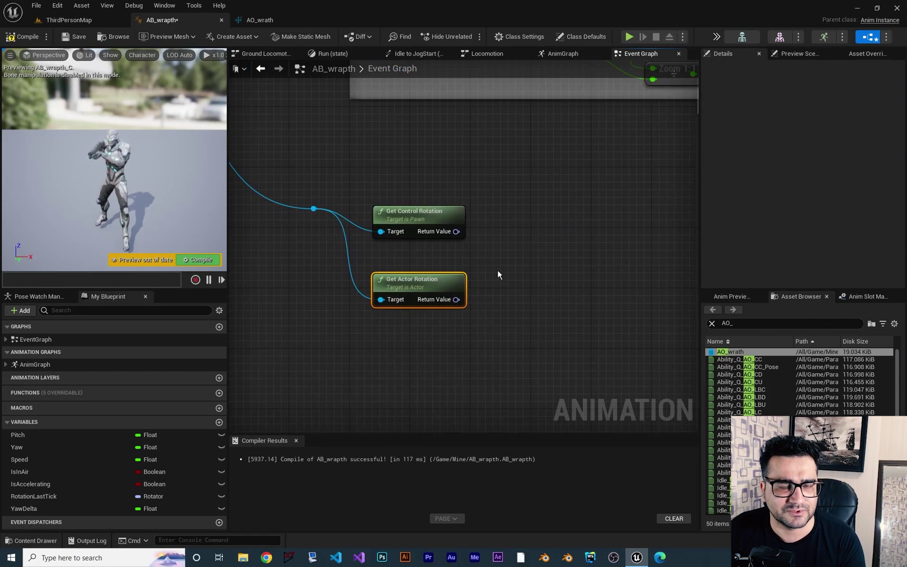
# Step: Play the level and turn the camera around the character to compare view direction with body direction, ending with the preview stopped
pyautogui.click(629, 36)
pyautogui.click(515, 222)
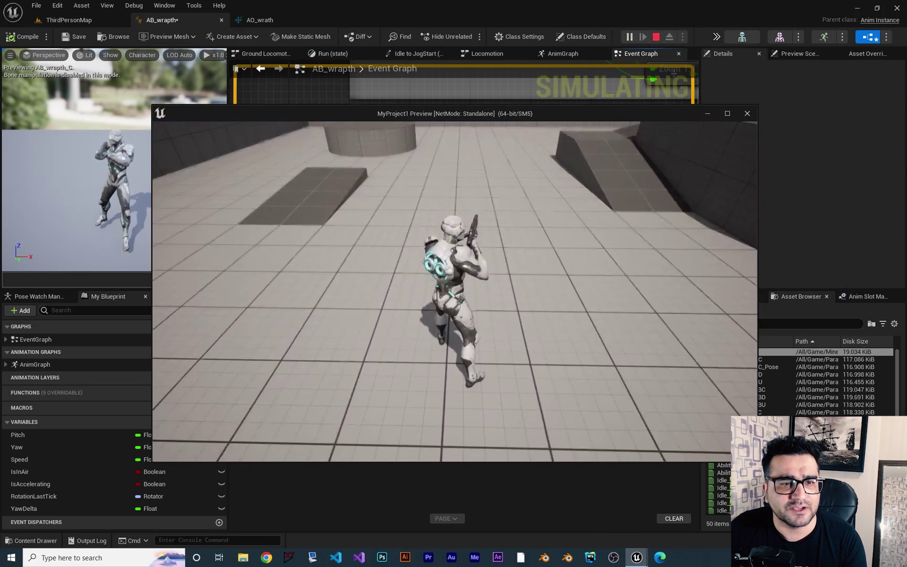
pyautogui.press('w')
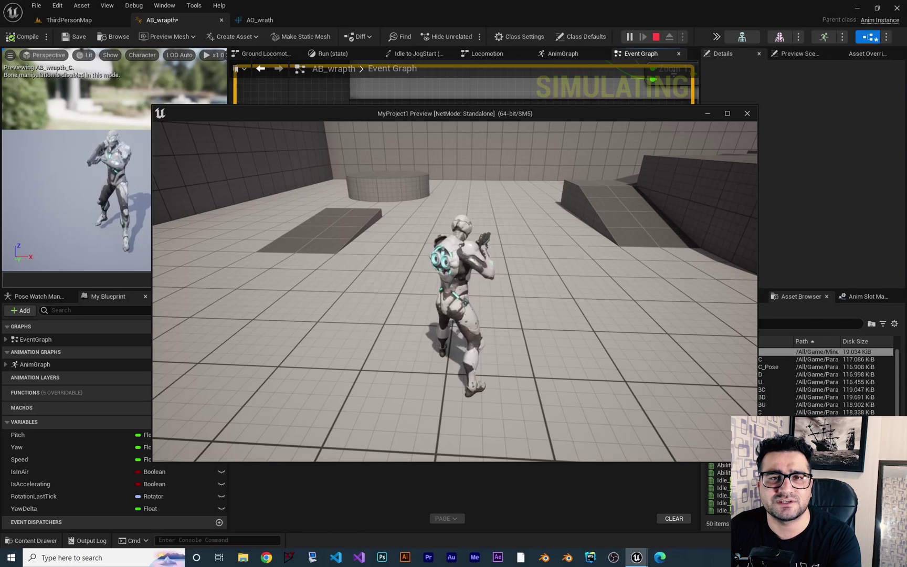
pyautogui.press('w')
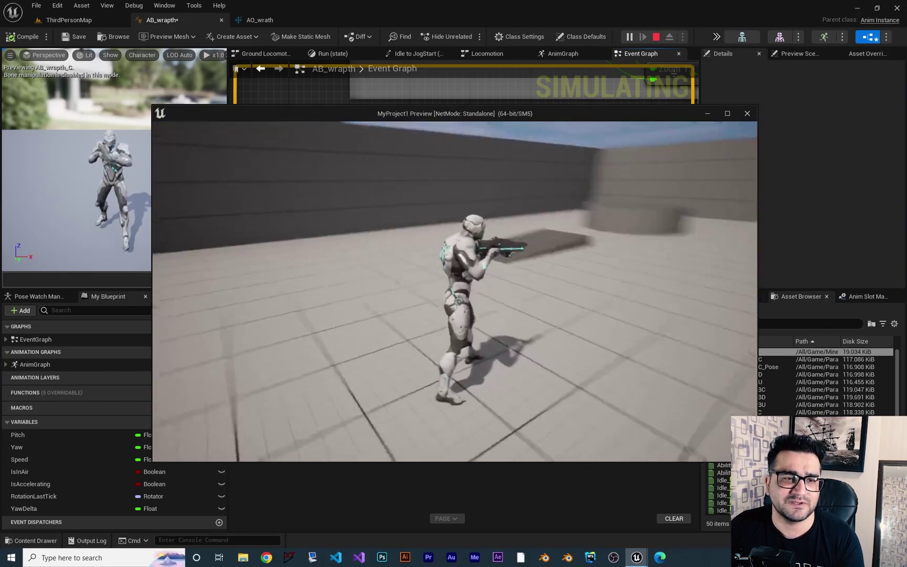
pyautogui.press('Escape')
# Step: Add a Delta (Rotator) node with Get Control Rotation in A and Get Actor Rotation in B
pyautogui.moveTo(479, 291); pyautogui.dragTo(441, 322, button='right')
pyautogui.moveTo(394, 300); pyautogui.dragTo(379, 299)
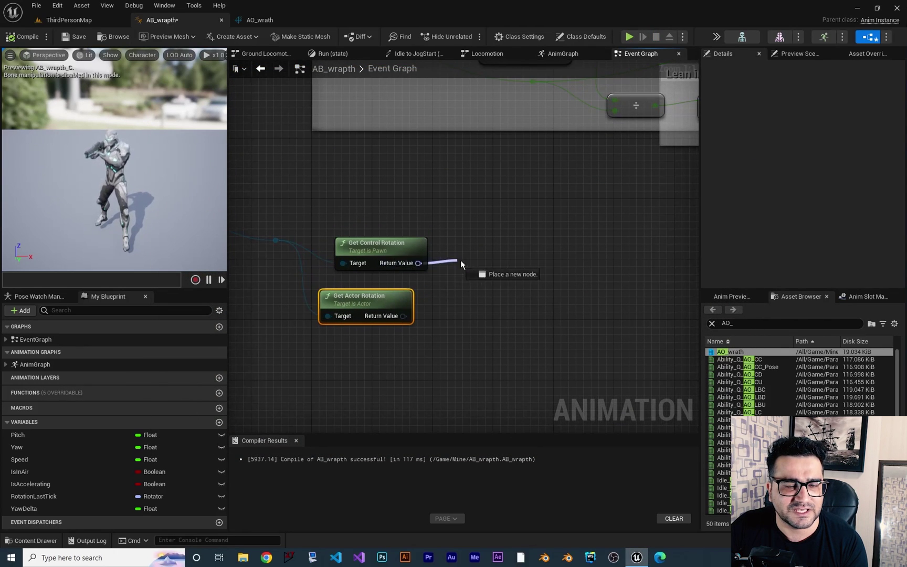
pyautogui.moveTo(456, 260); pyautogui.dragTo(461, 260)
pyautogui.write('delta')
pyautogui.press('Return')
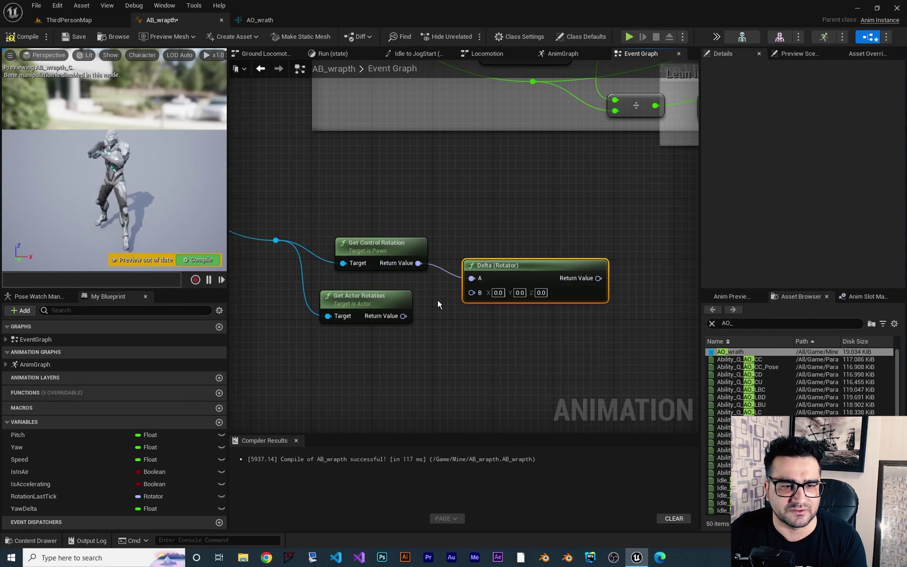
pyautogui.moveTo(362, 301); pyautogui.dragTo(376, 300)
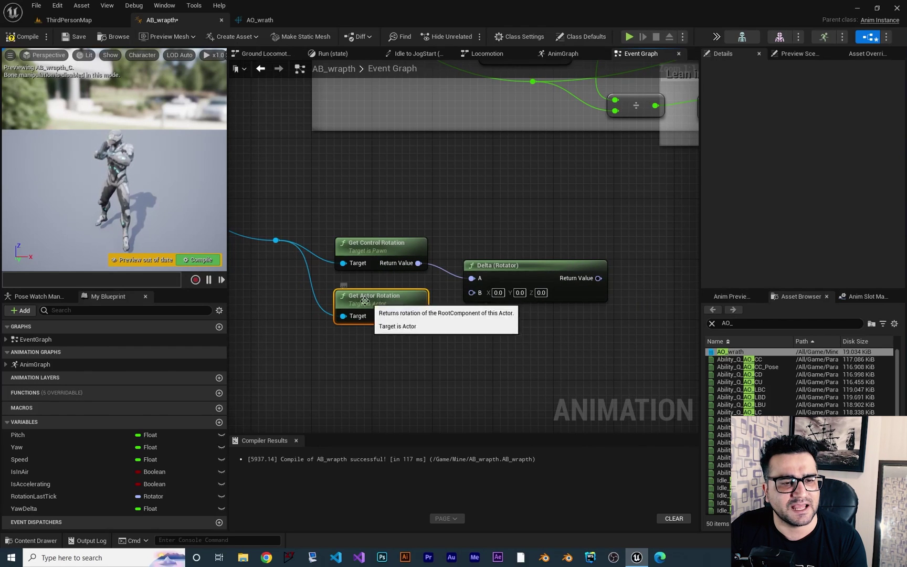
pyautogui.moveTo(465, 299); pyautogui.dragTo(472, 300)
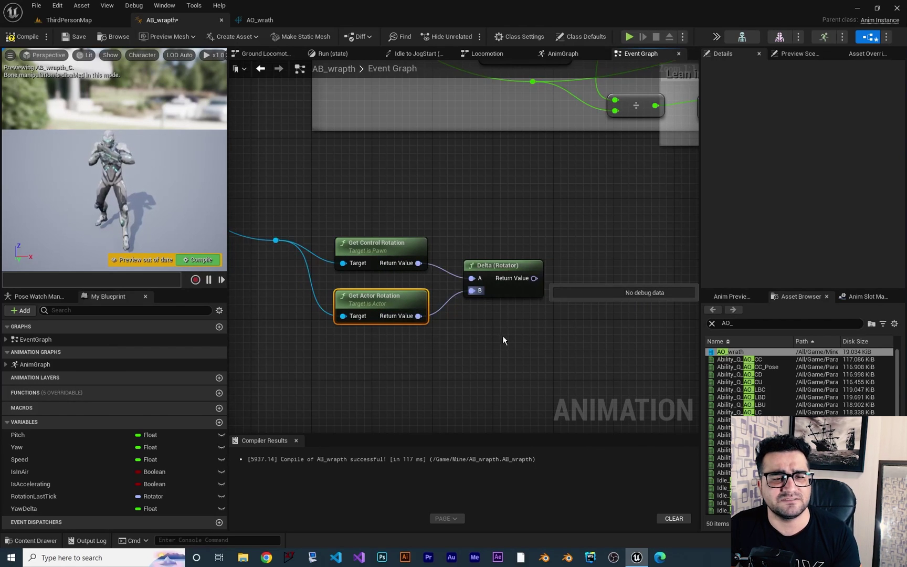
pyautogui.moveTo(498, 336); pyautogui.dragTo(499, 329, button='right')
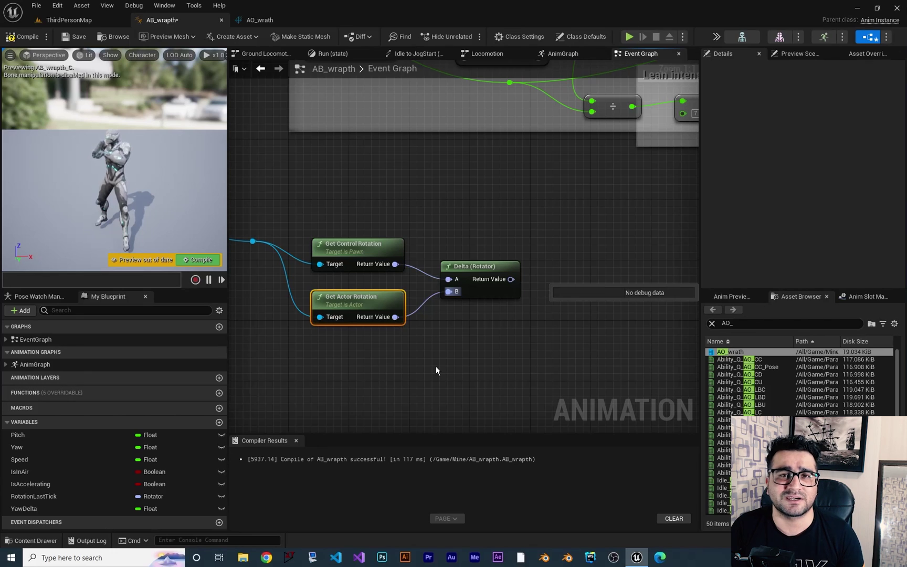
# Step: Split the Delta (Rotator) node's Return Value into separate Roll, Pitch and Yaw outputs
pyautogui.moveTo(414, 314); pyautogui.dragTo(324, 295, button='right')
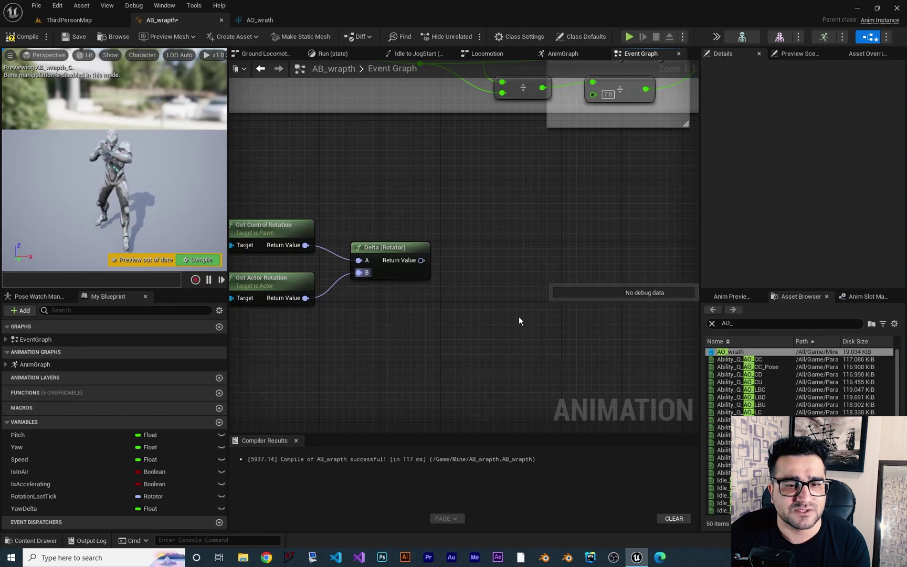
pyautogui.rightClick(422, 261)
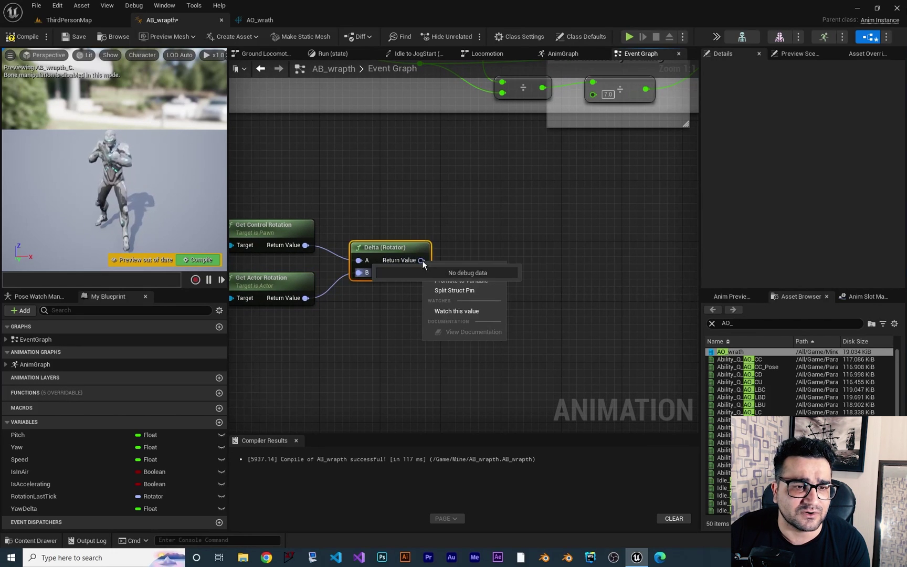
pyautogui.click(463, 292)
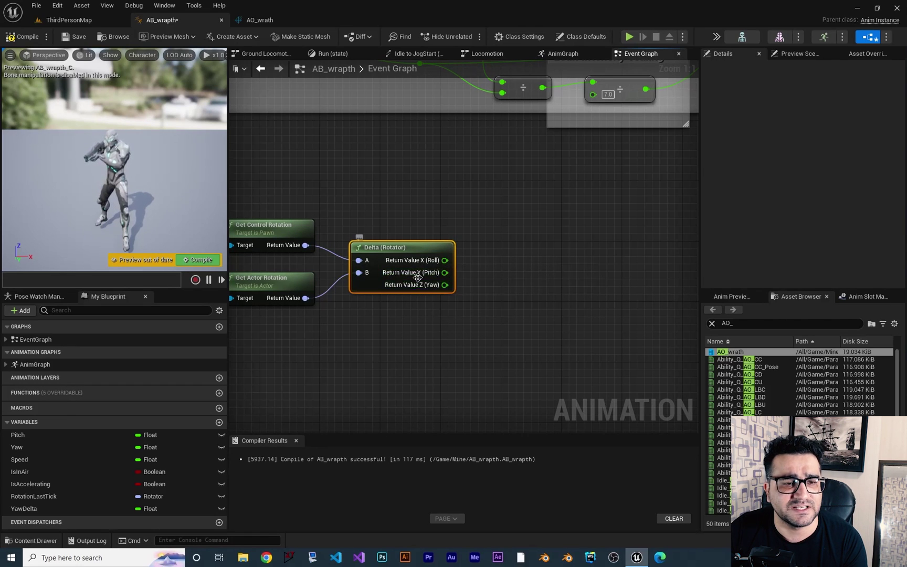
pyautogui.moveTo(478, 321); pyautogui.dragTo(441, 317, button='right')
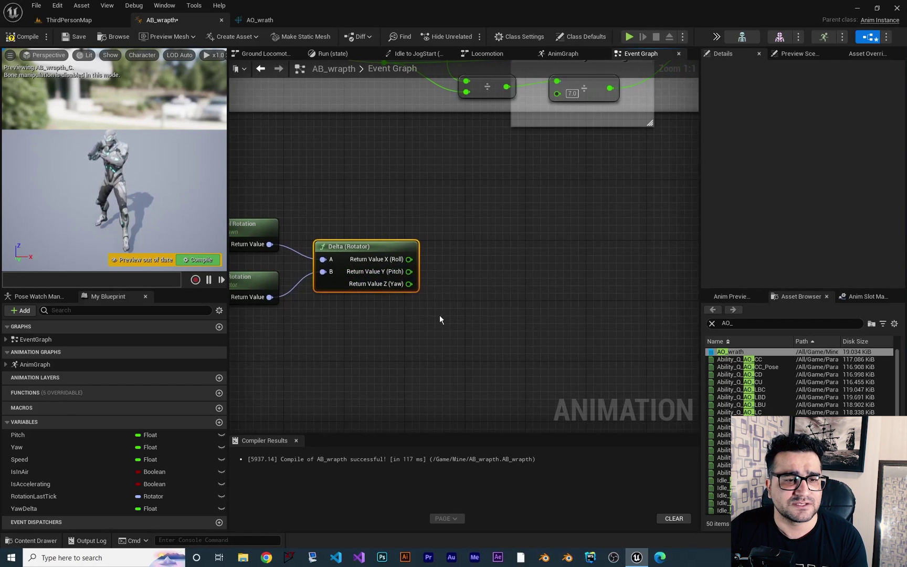
# Step: Add a Print String executed after the Rotation Last Tick SET node, print the Delta's Yaw output and compile
pyautogui.moveTo(490, 284); pyautogui.dragTo(490, 284)
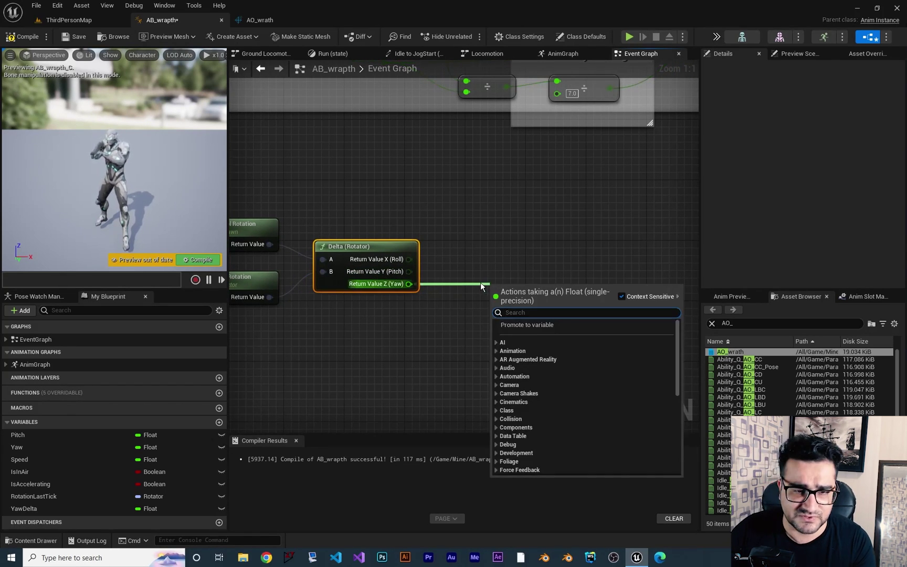
pyautogui.click(594, 212)
pyautogui.scroll(-4, 595, 215)
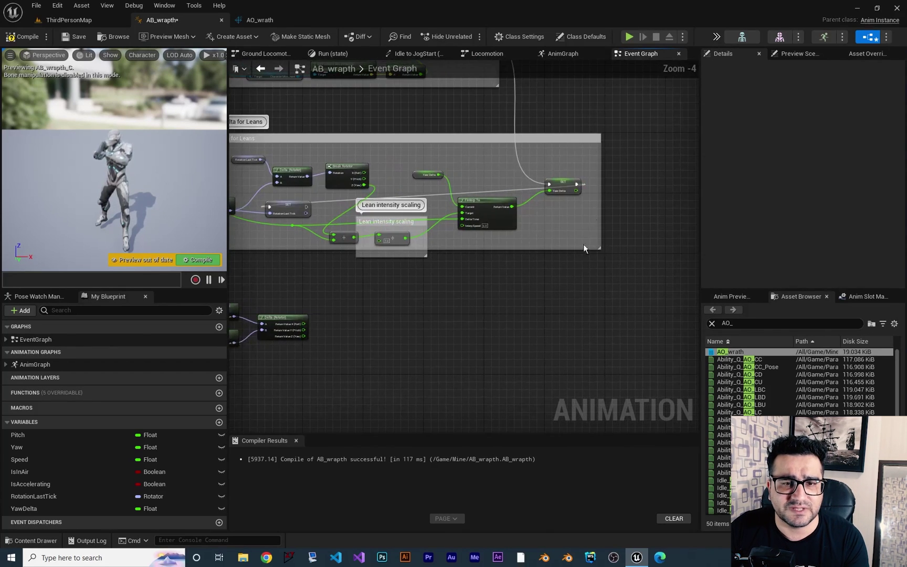
pyautogui.moveTo(397, 286); pyautogui.dragTo(523, 278, button='right')
pyautogui.moveTo(434, 199); pyautogui.dragTo(466, 303)
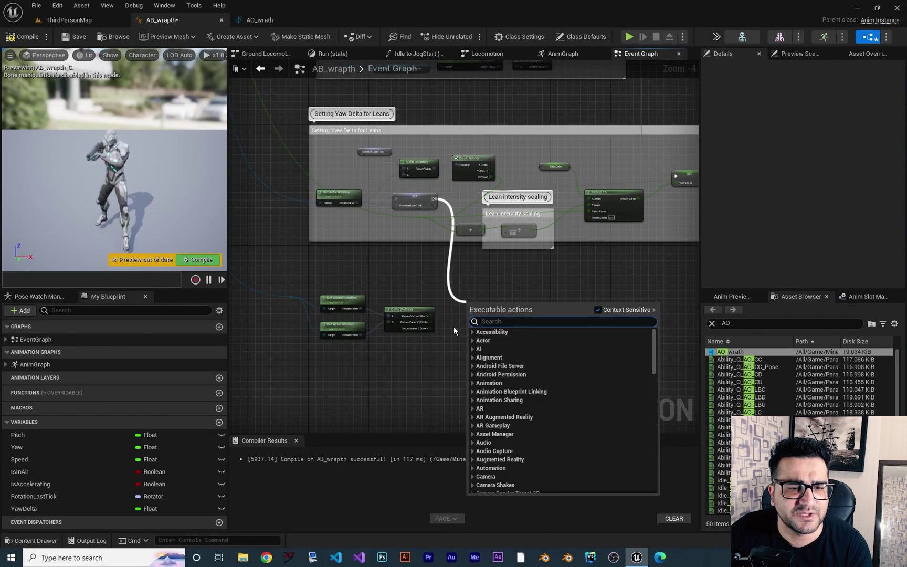
pyautogui.write('print')
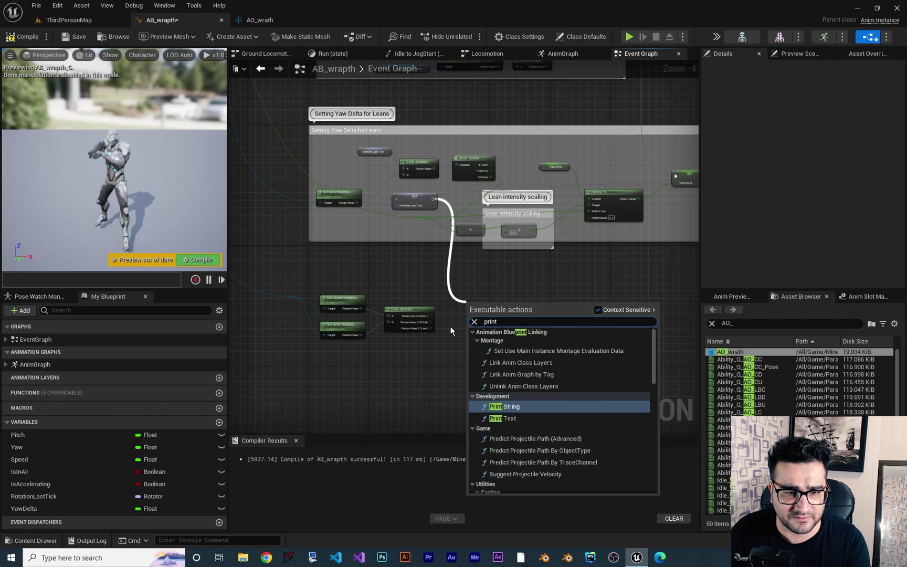
pyautogui.press('Return')
pyautogui.scroll(4, 444, 331)
pyautogui.moveTo(402, 293); pyautogui.dragTo(482, 275)
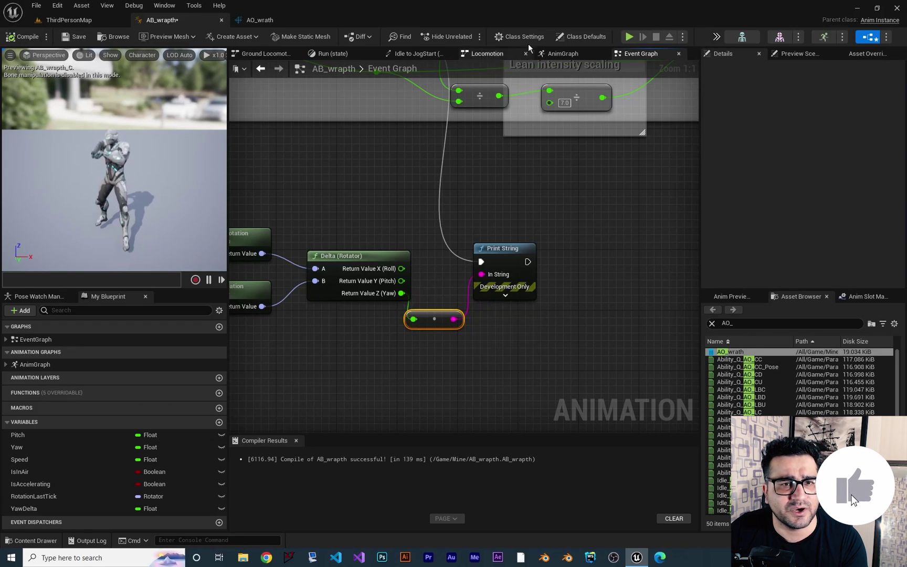
# Step: Play the level and rotate the camera around the character to check the printed yaw difference
pyautogui.click(630, 37)
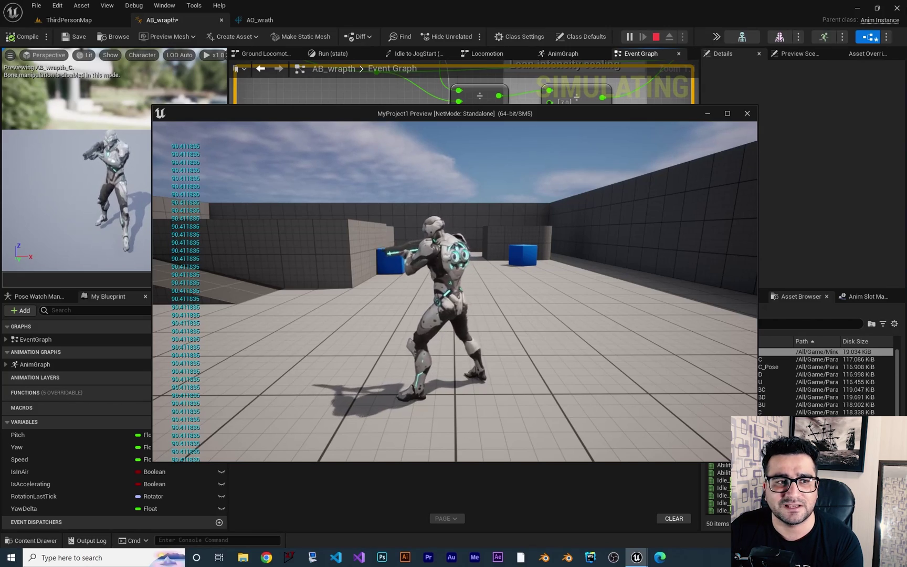
pyautogui.moveTo(455, 291)
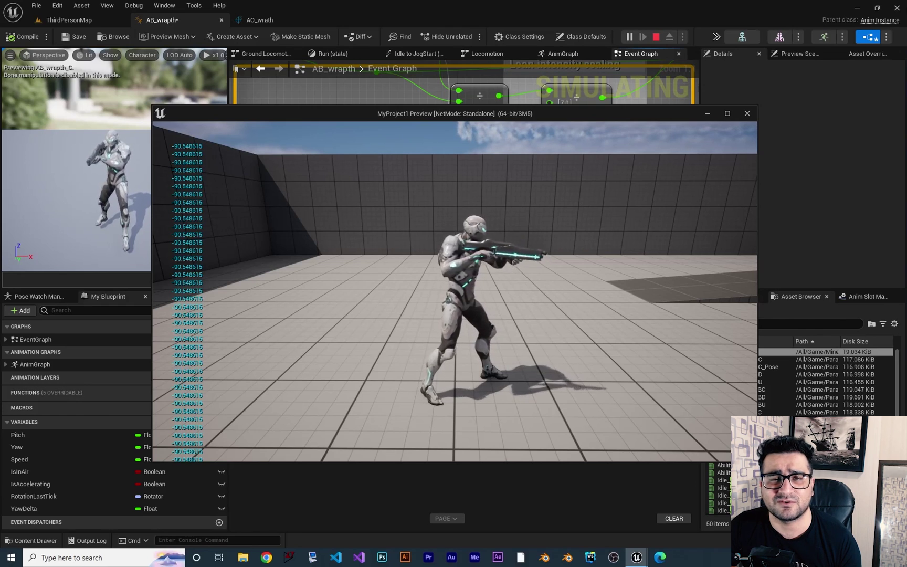
pyautogui.press('Escape')
# Step: Promote the Delta's Pitch output to a variable, wire its SET node into the execution flow and delete the Print String nodes
pyautogui.moveTo(488, 344); pyautogui.dragTo(517, 312, button='right')
pyautogui.moveTo(580, 208); pyautogui.dragTo(459, 378)
pyautogui.click(510, 330)
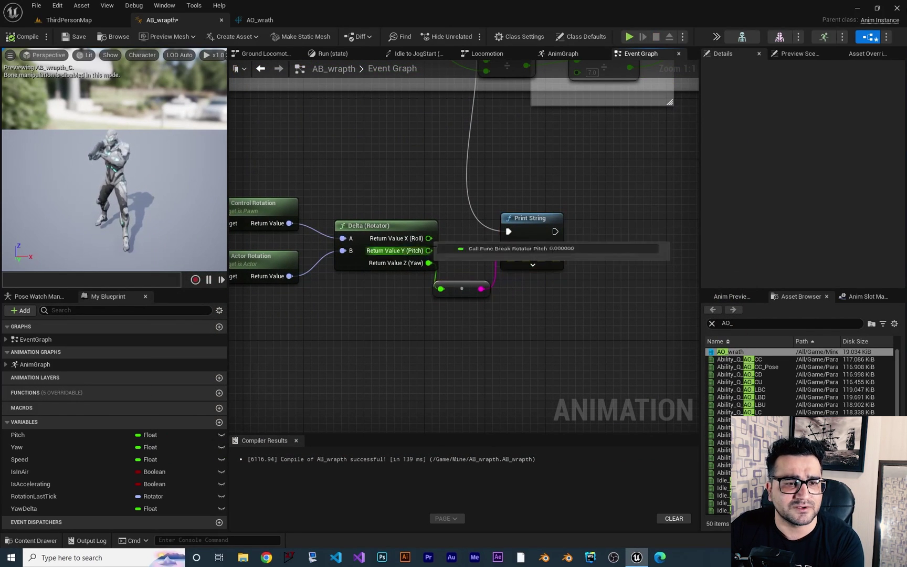
pyautogui.rightClick(429, 251)
pyautogui.click(462, 270)
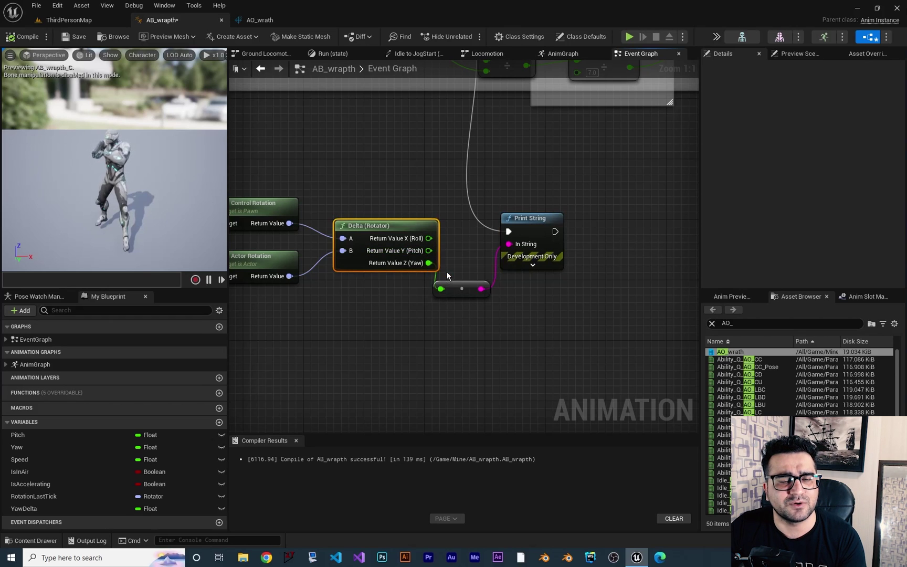
pyautogui.moveTo(583, 239); pyautogui.dragTo(537, 194)
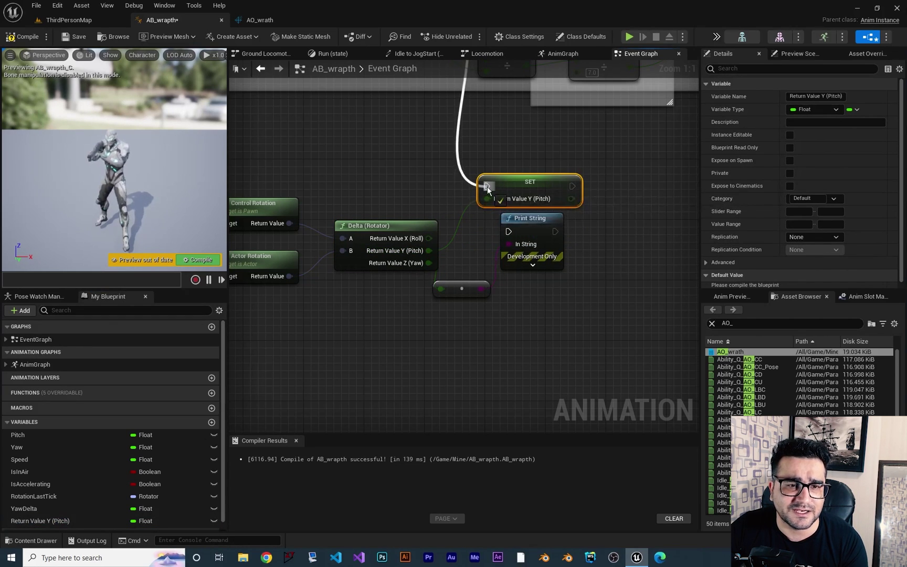
pyautogui.moveTo(564, 271); pyautogui.dragTo(462, 294)
pyautogui.press('Delete')
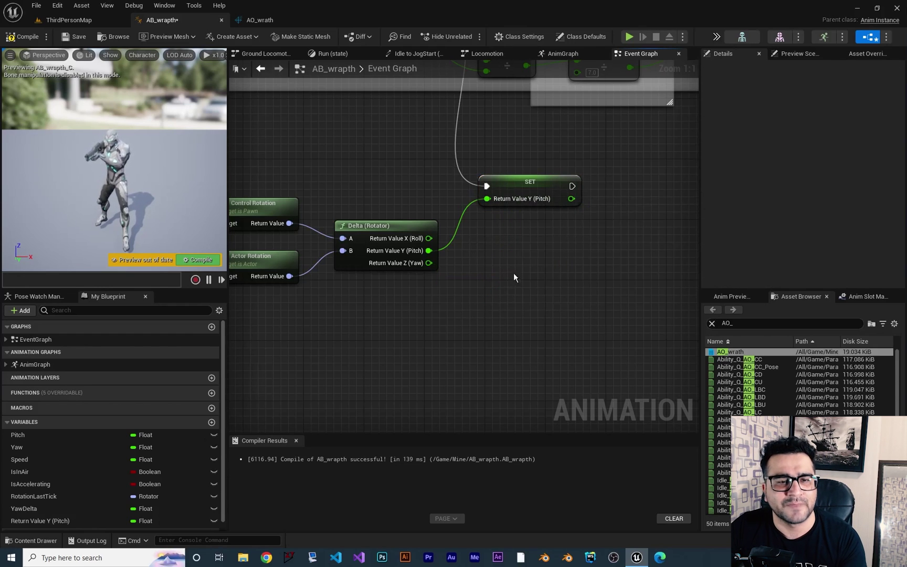
# Step: Promote the Delta's Yaw output to a variable, chain its SET node after the Pitch one and compile
pyautogui.moveTo(444, 271); pyautogui.dragTo(390, 289, button='right')
pyautogui.rightClick(375, 282)
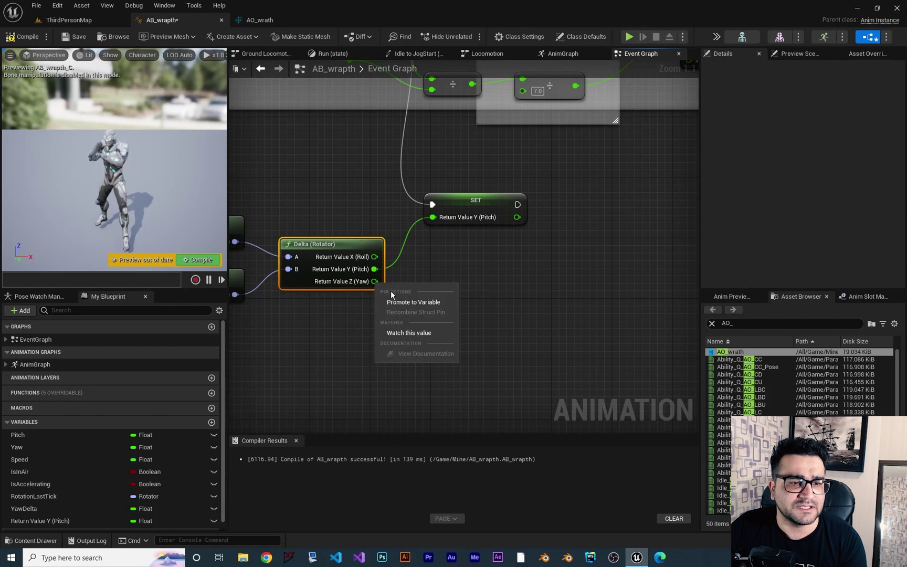
pyautogui.click(400, 303)
pyautogui.moveTo(510, 250); pyautogui.dragTo(610, 218)
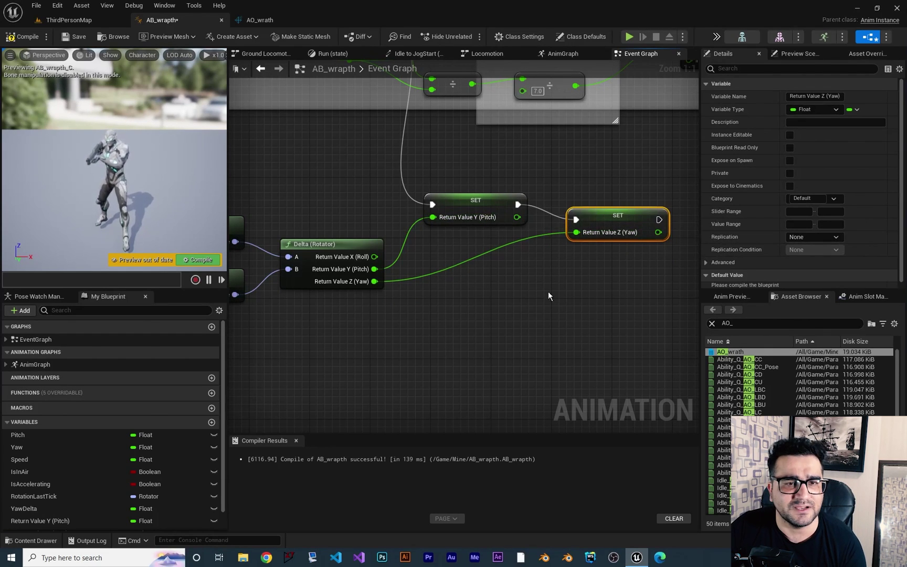
pyautogui.click(21, 36)
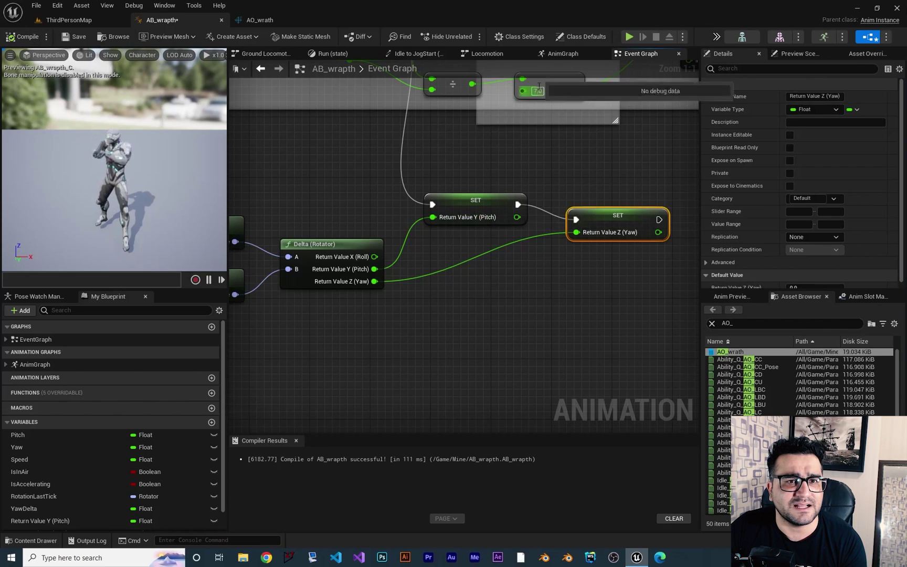
# Step: In the AnimGraph, connect Return Value Y (Pitch) and Return Value Z (Yaw) to AO_wrath's Pitch and Yaw inputs and compile
pyautogui.click(563, 54)
pyautogui.scroll(-1, 68, 506)
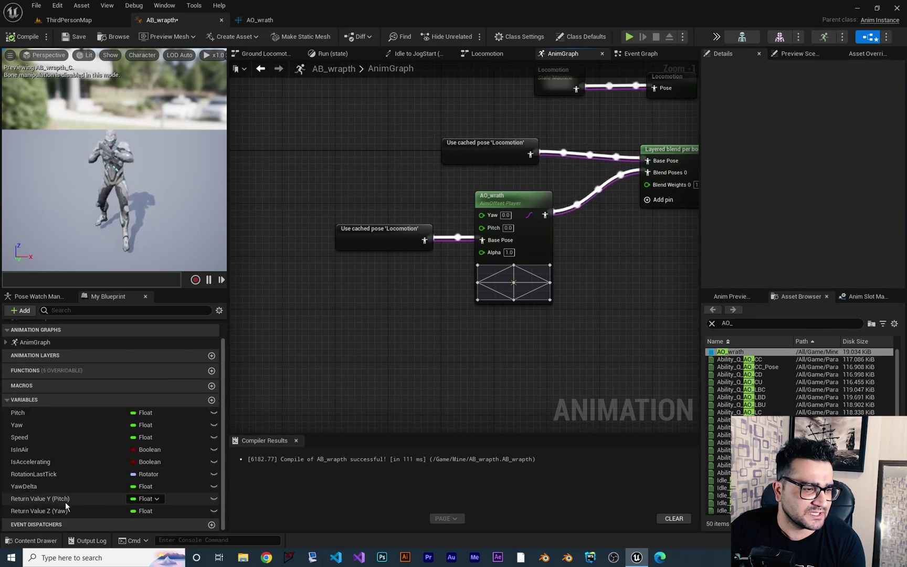
pyautogui.moveTo(68, 505); pyautogui.dragTo(482, 228)
pyautogui.moveTo(61, 508); pyautogui.dragTo(482, 215)
pyautogui.click(22, 40)
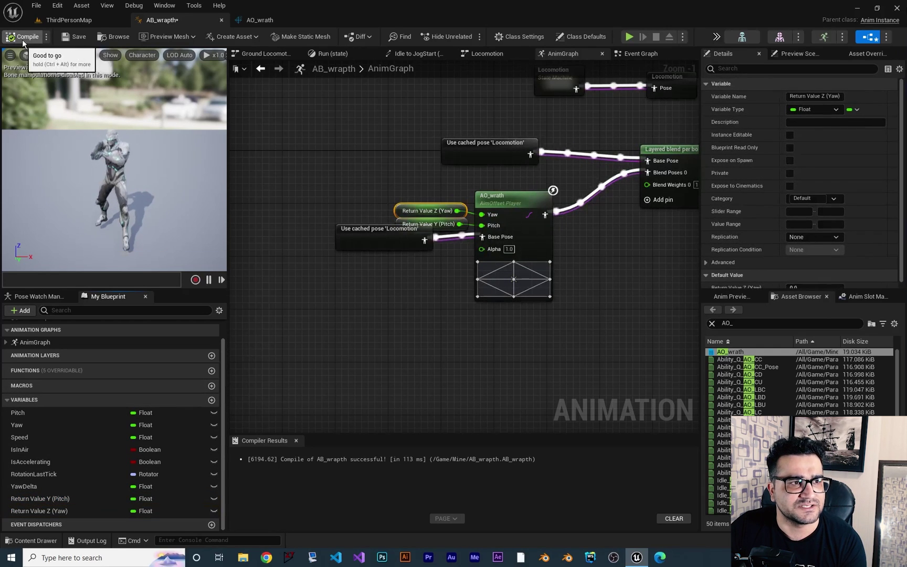
# Step: Play the level to test the character's aim offset while moving and looking around, and review the AnimGraph's blend setup
pyautogui.click(629, 36)
pyautogui.press('w')
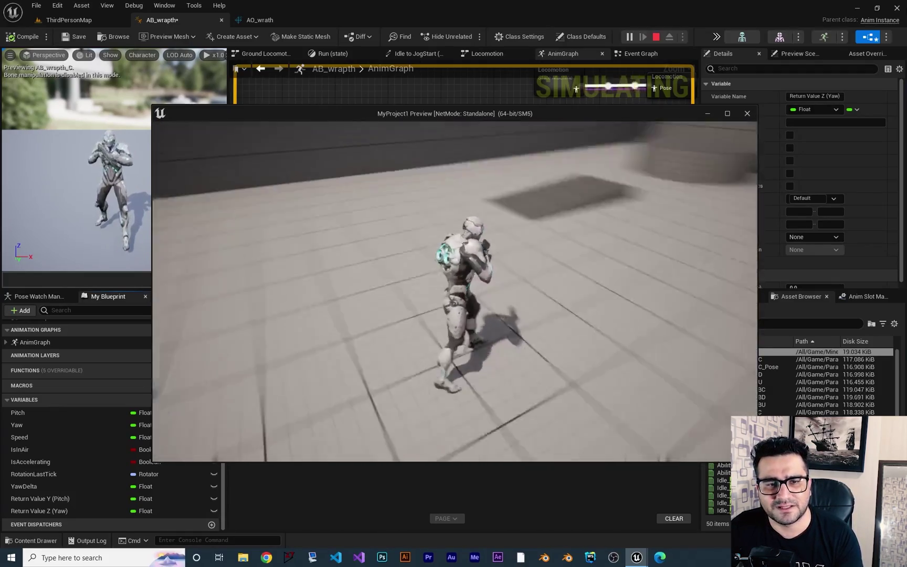
pyautogui.press('Escape')
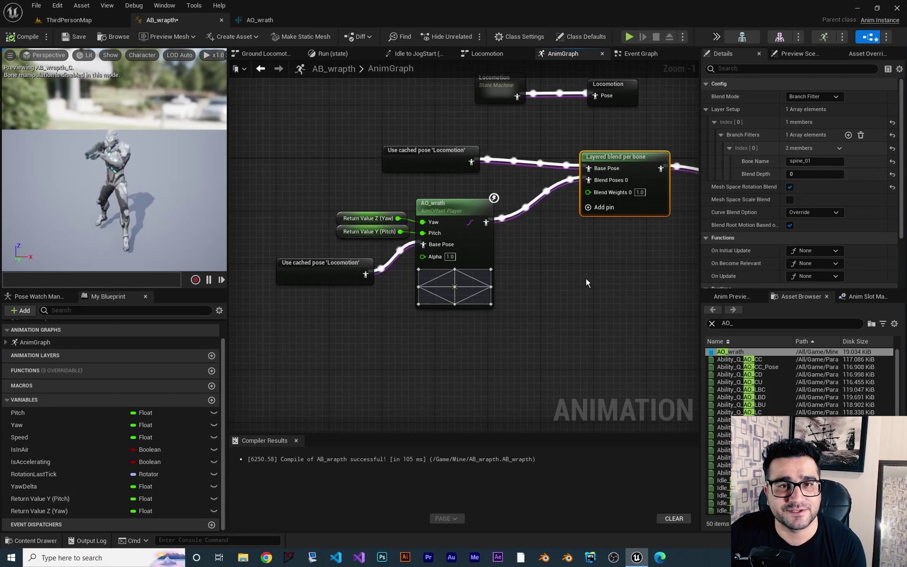
pyautogui.moveTo(586, 279); pyautogui.dragTo(554, 281, button='right')
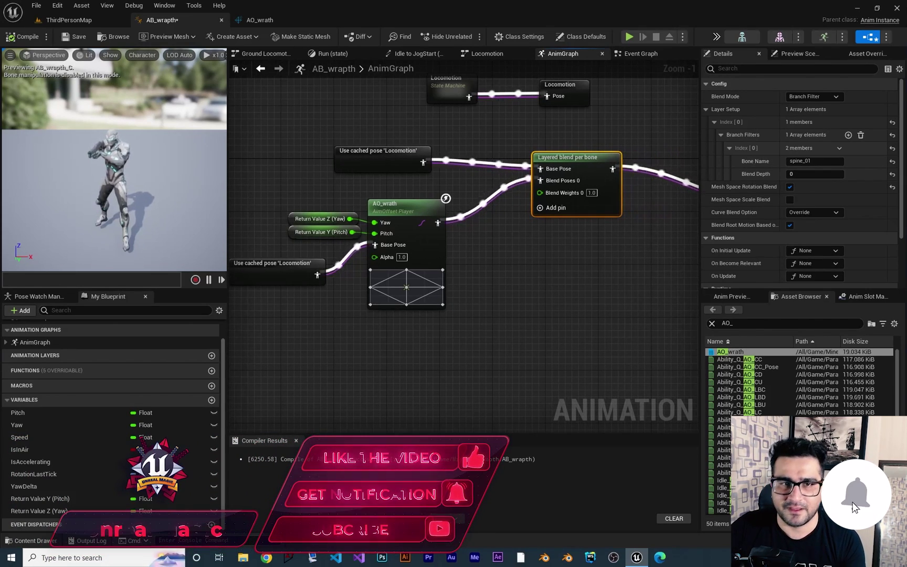